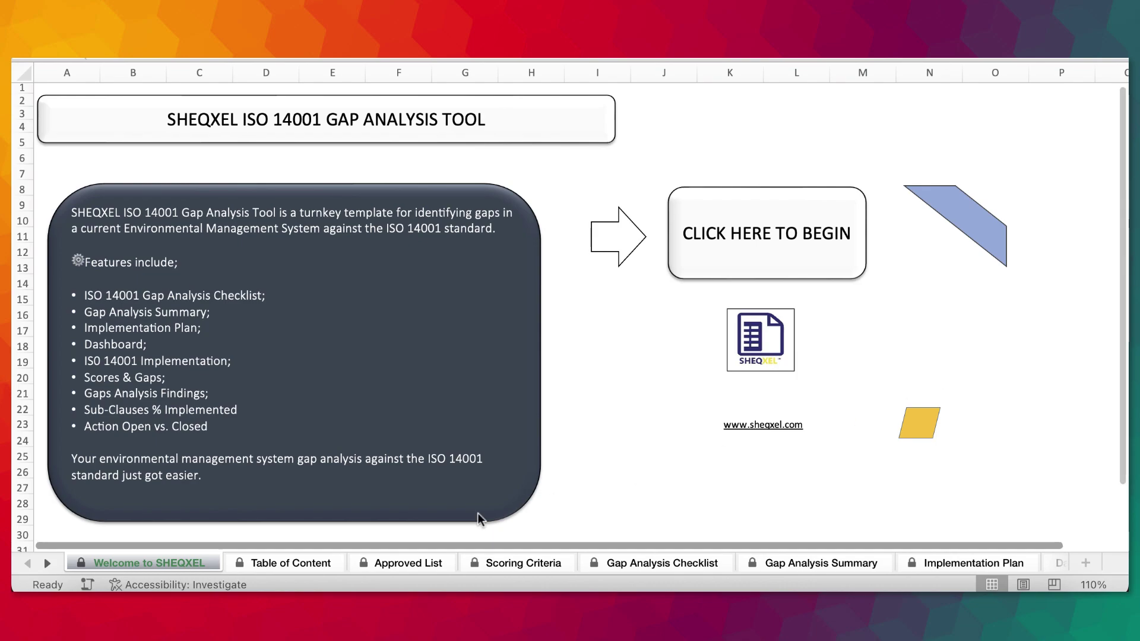
- Look through the Table of Content and Approved List sheets, highlighting the Root Cause entries in B4:B28
click(293, 562)
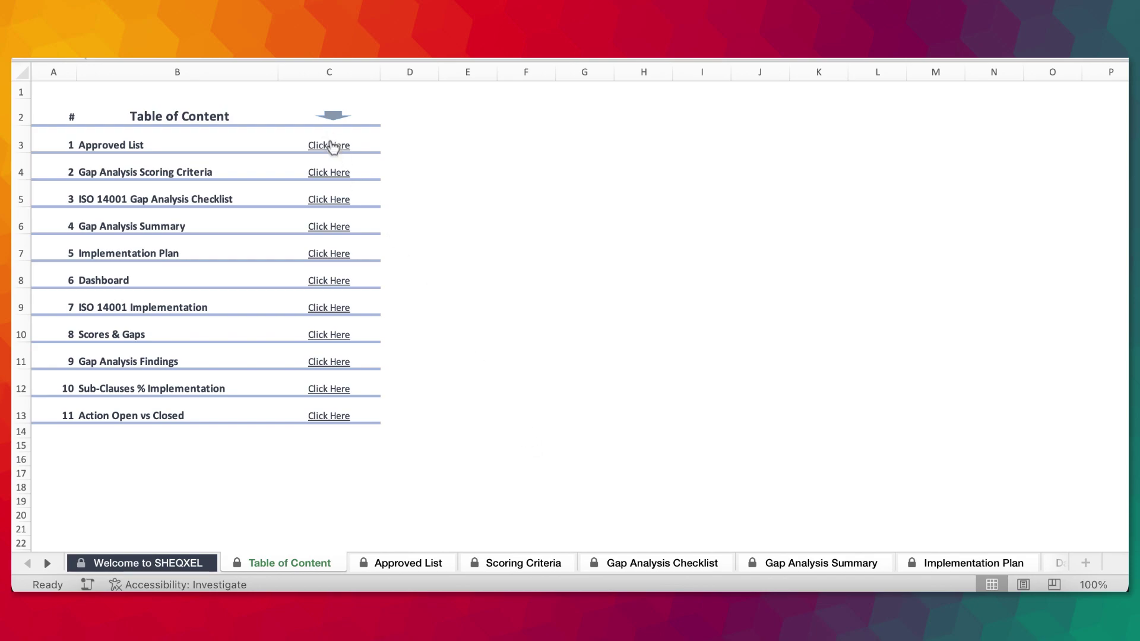
click(411, 564)
click(524, 382)
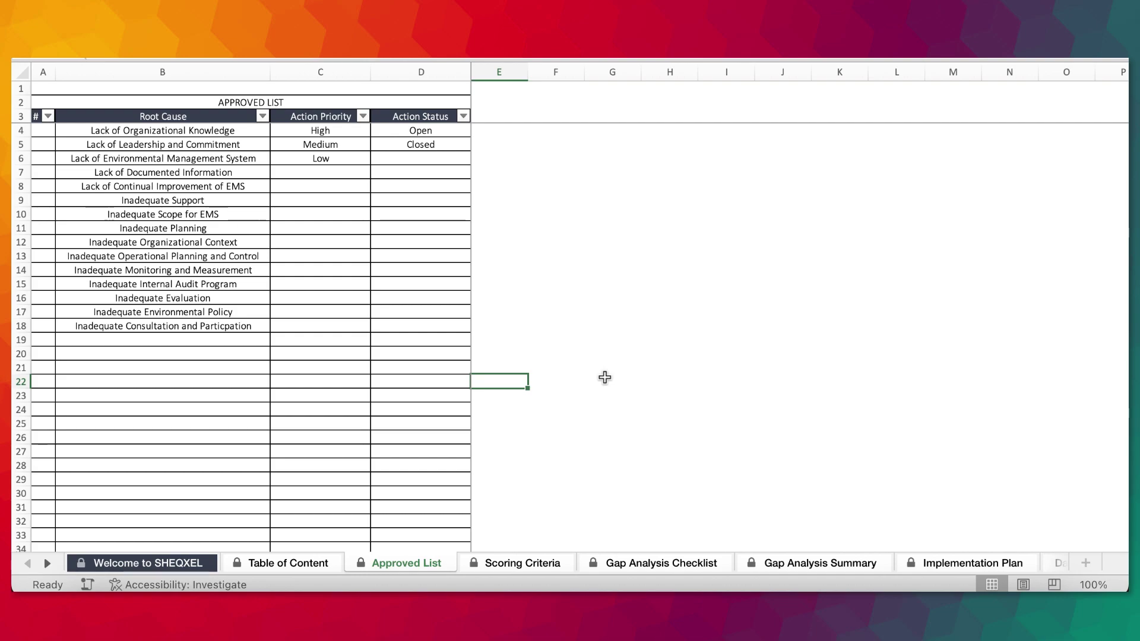
drag(163, 130, 172, 469)
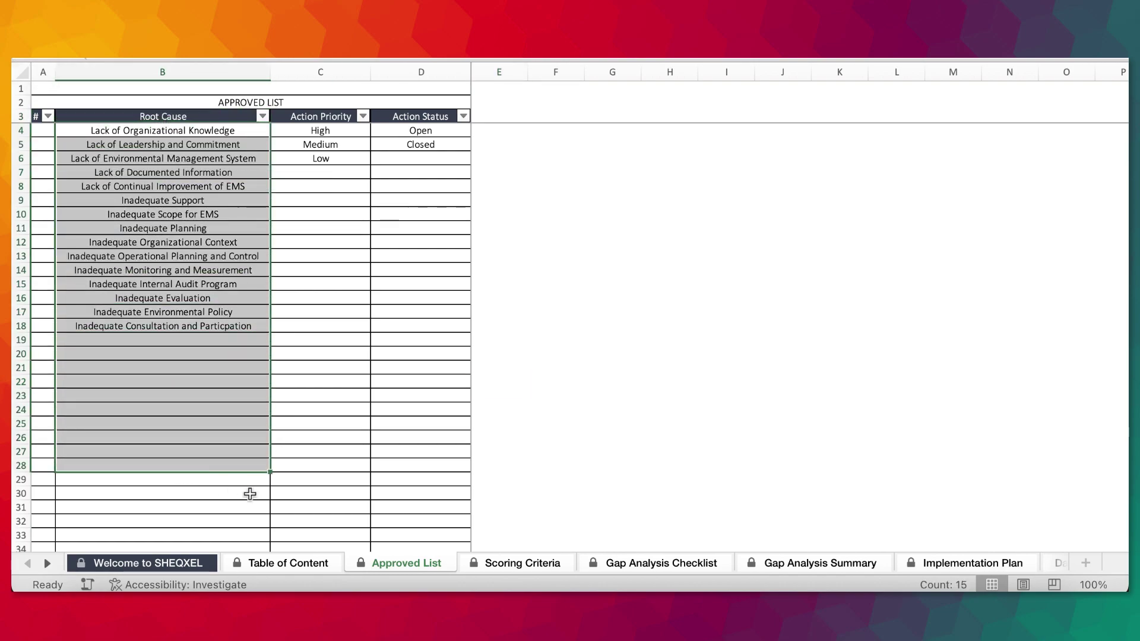
- Review the Scoring Criteria sheet and the clause 4.1 headings and first question in the Gap Analysis Checklist
click(508, 564)
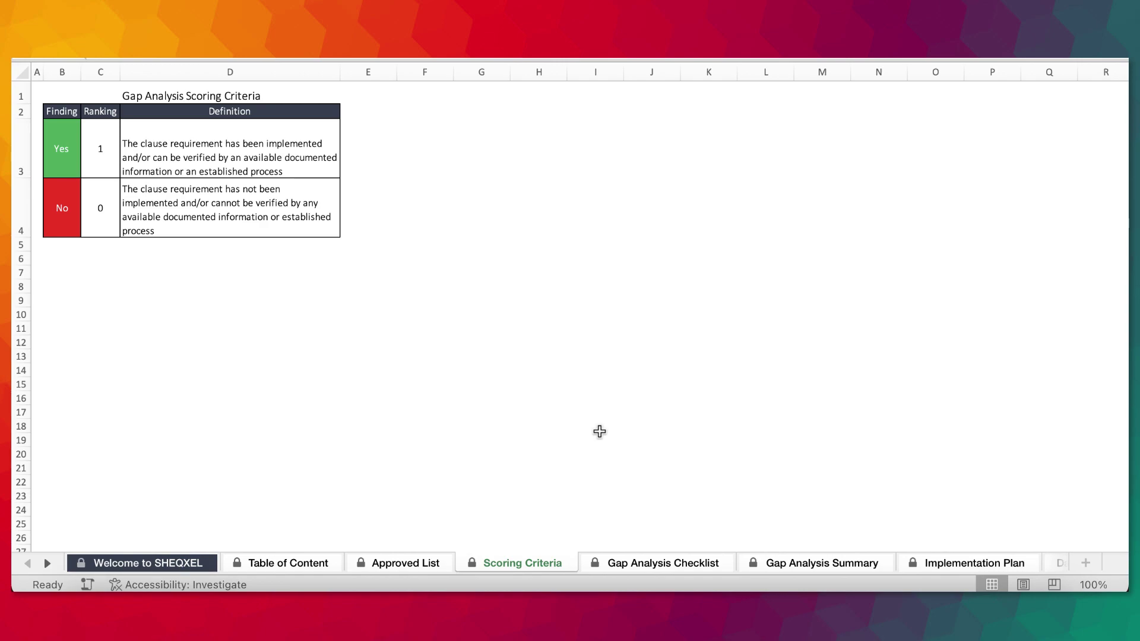
click(618, 562)
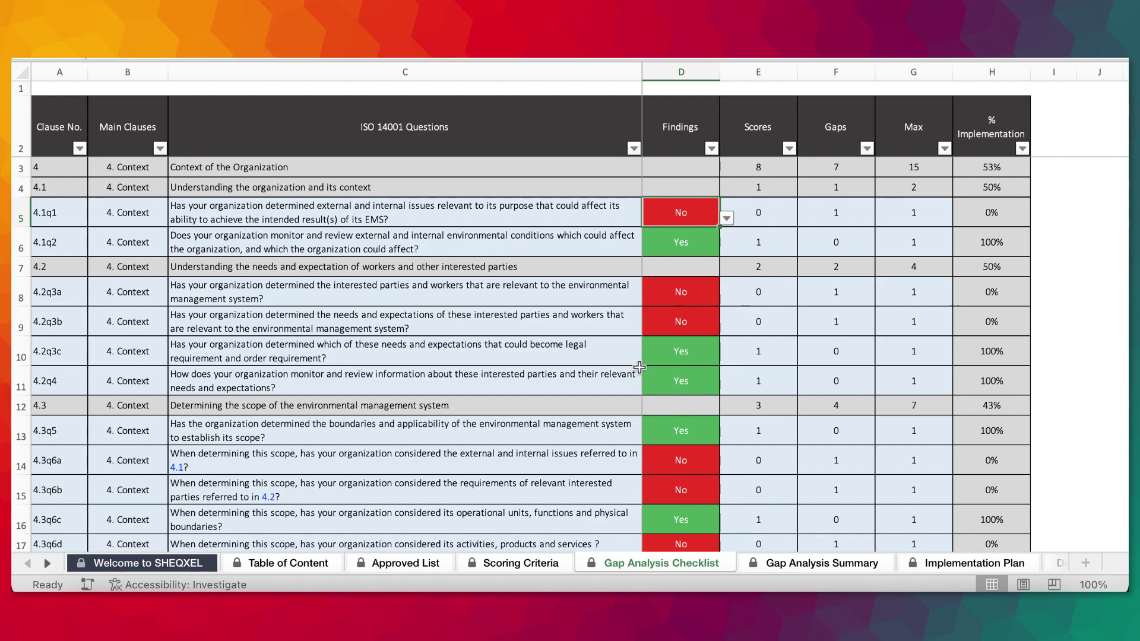
scroll(395, 219, down, 1)
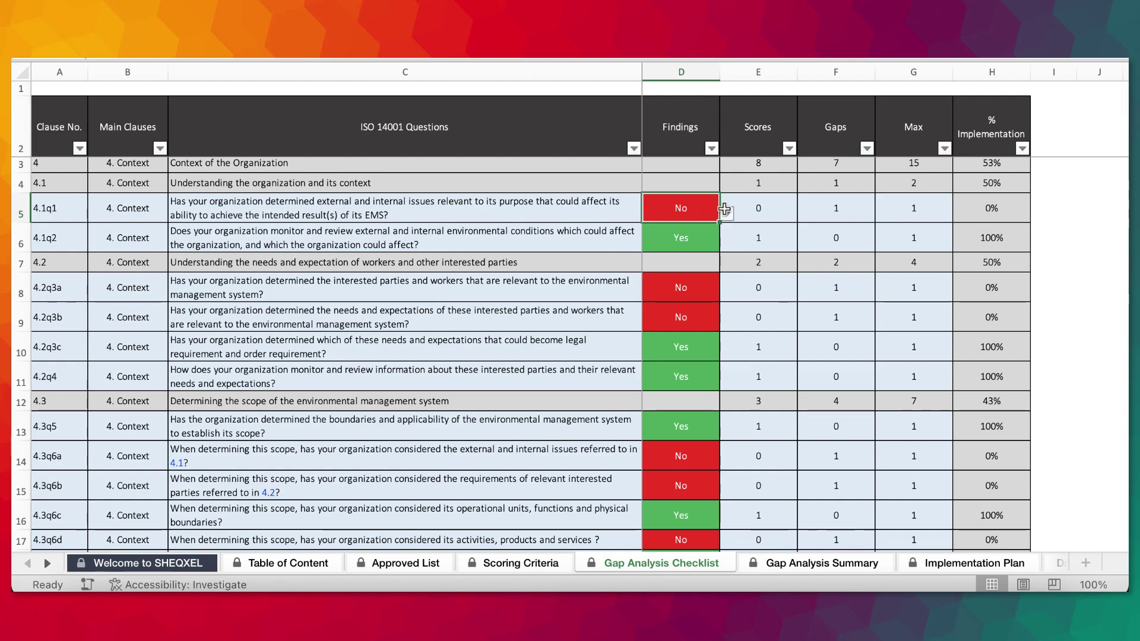
scroll(726, 211, up, 1)
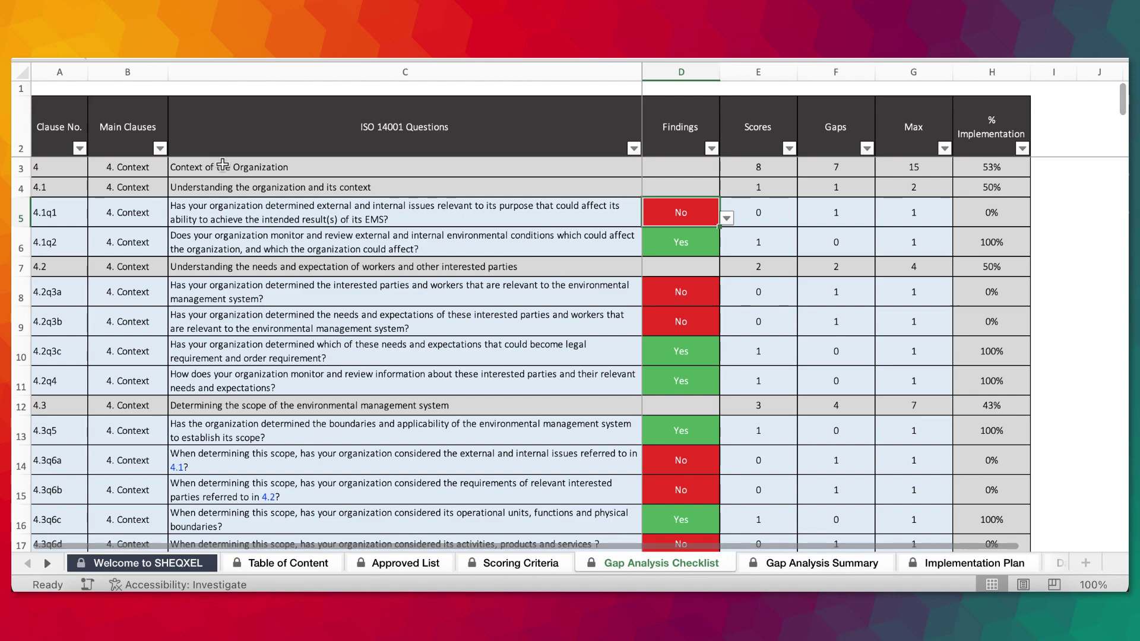
click(222, 165)
click(241, 187)
click(232, 212)
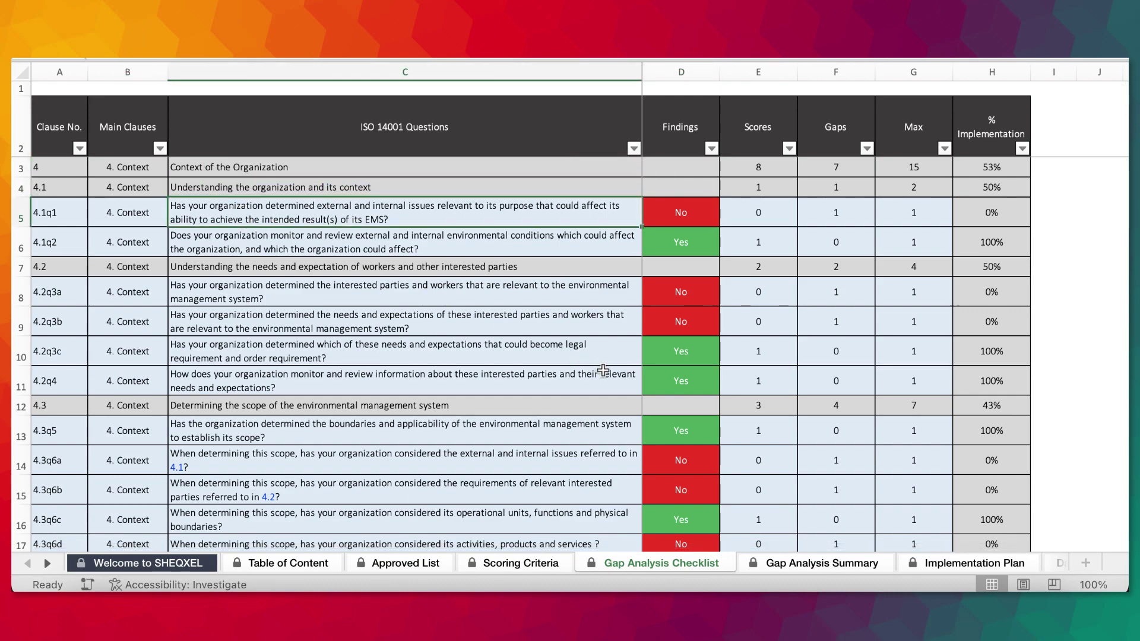
- Check the Findings options for question 4.1q1 and inspect the Scores, Gaps and Max columns of the checklist
click(698, 213)
click(726, 218)
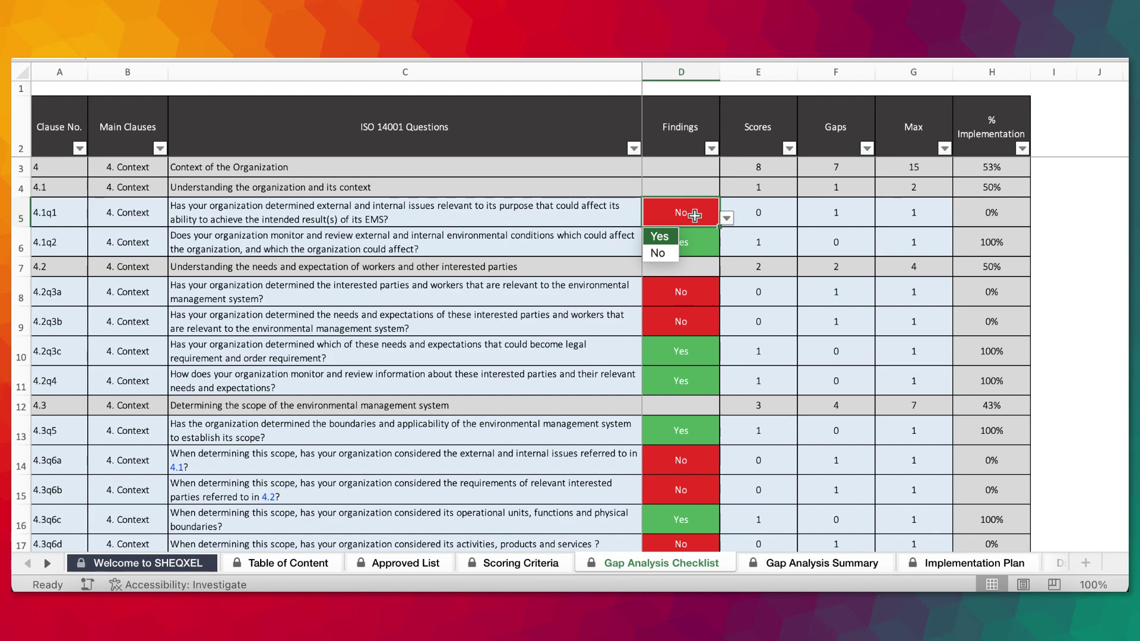
key(Escape)
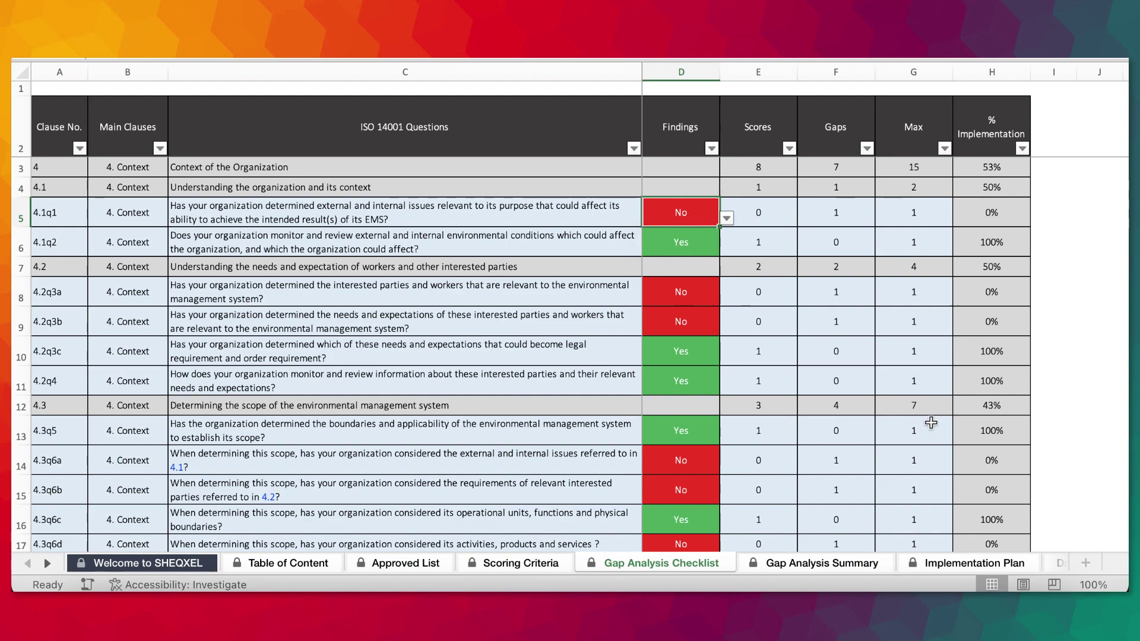
drag(772, 205, 926, 382)
click(826, 236)
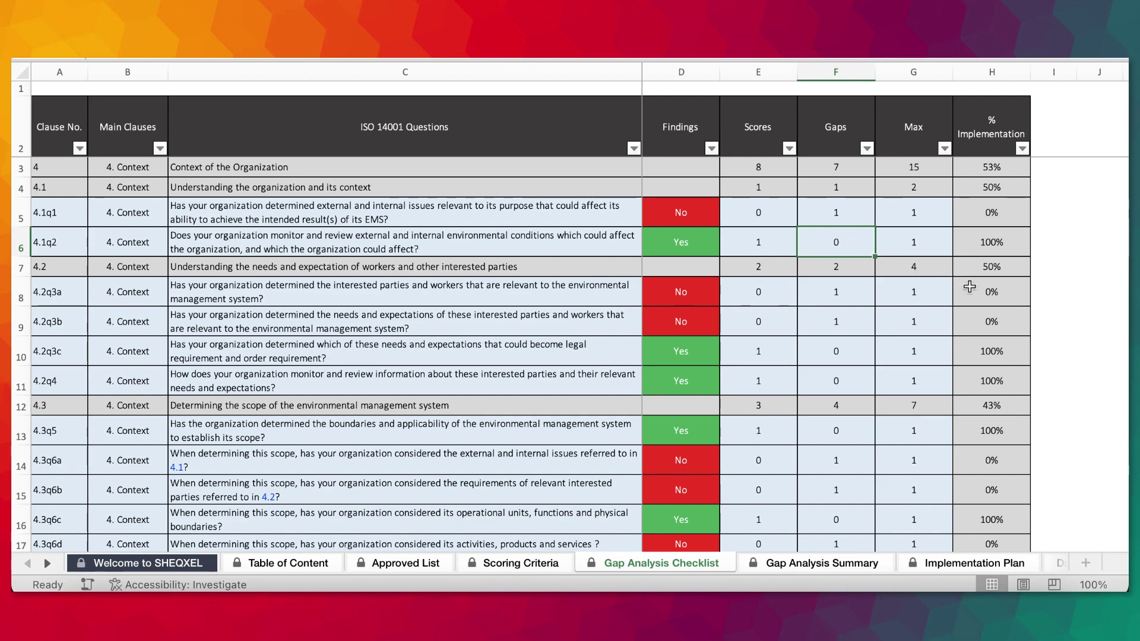
- Examine the scores and thematic areas in the Gap Analysis Summary, and return to the Gap Analysis Checklist
click(821, 563)
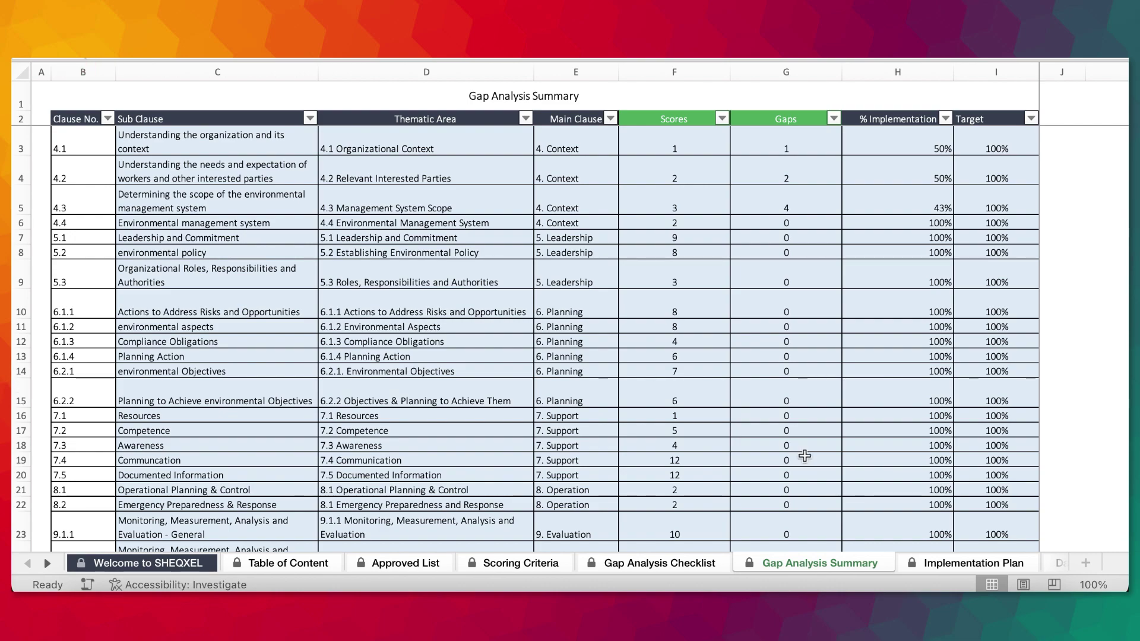
click(659, 223)
click(358, 258)
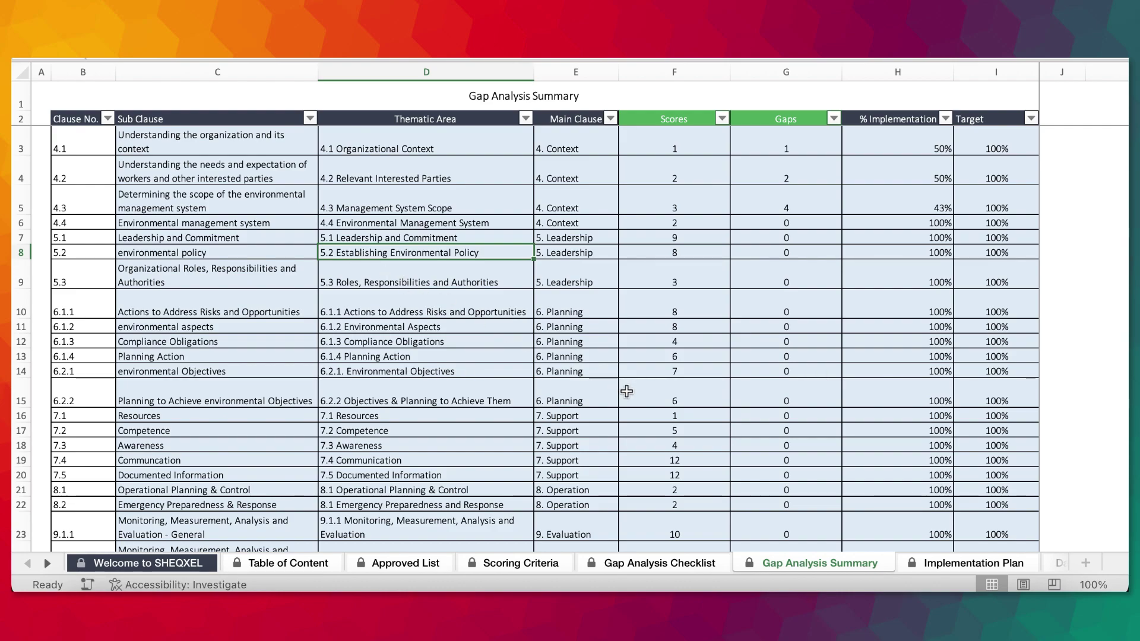
click(590, 562)
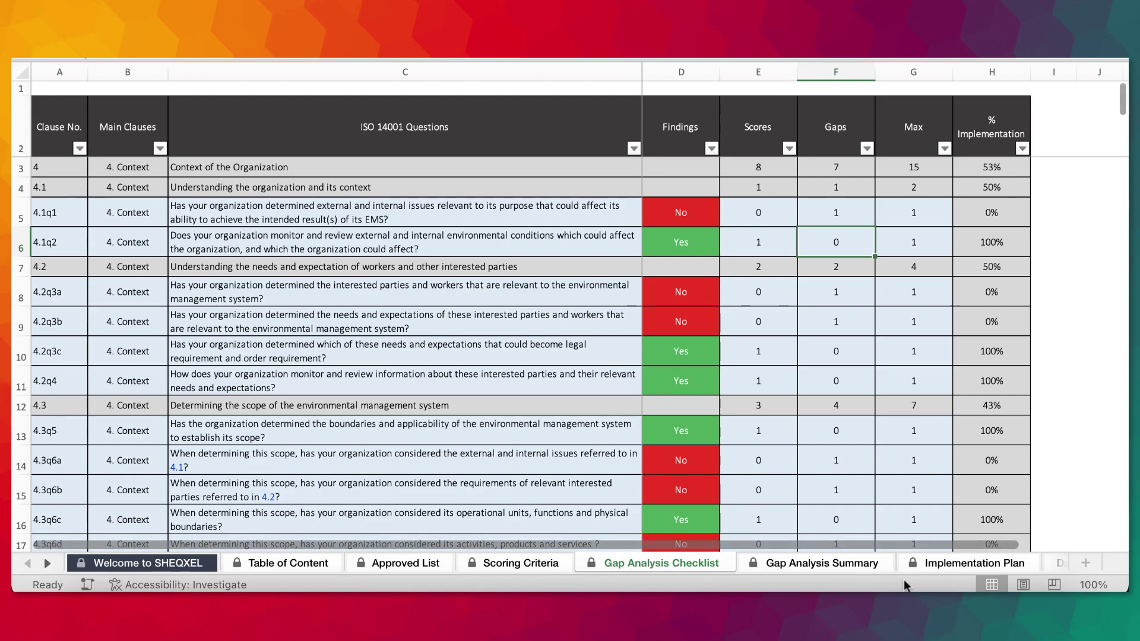
- Review the Implementation Plan sheet across its columns, from Main Clause through to Action Status
click(951, 565)
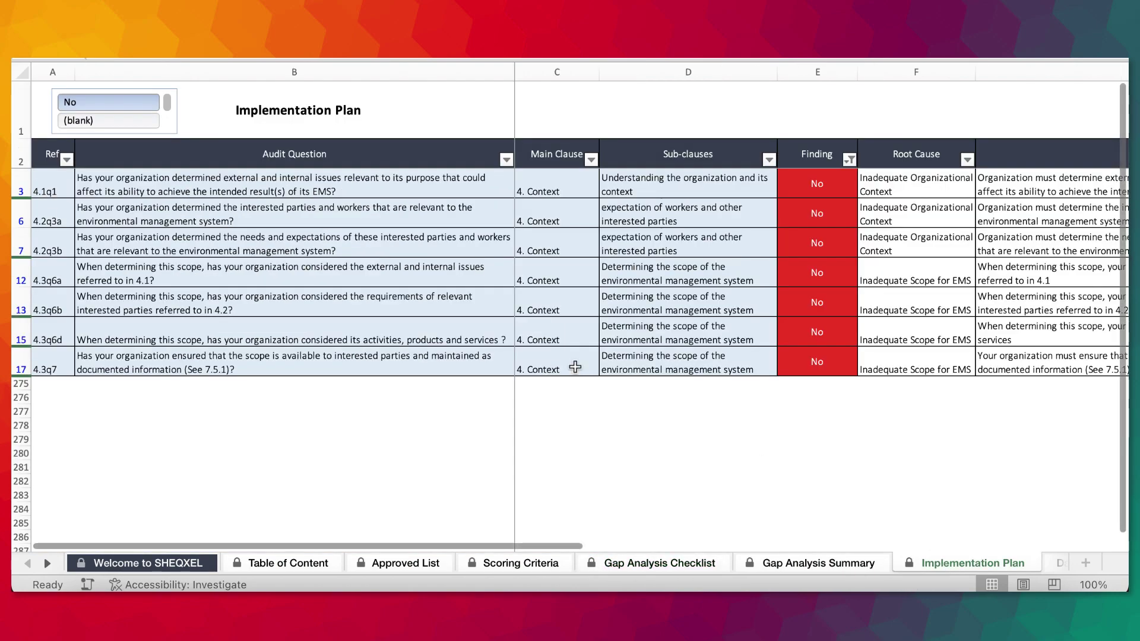
scroll(574, 367, right, 10)
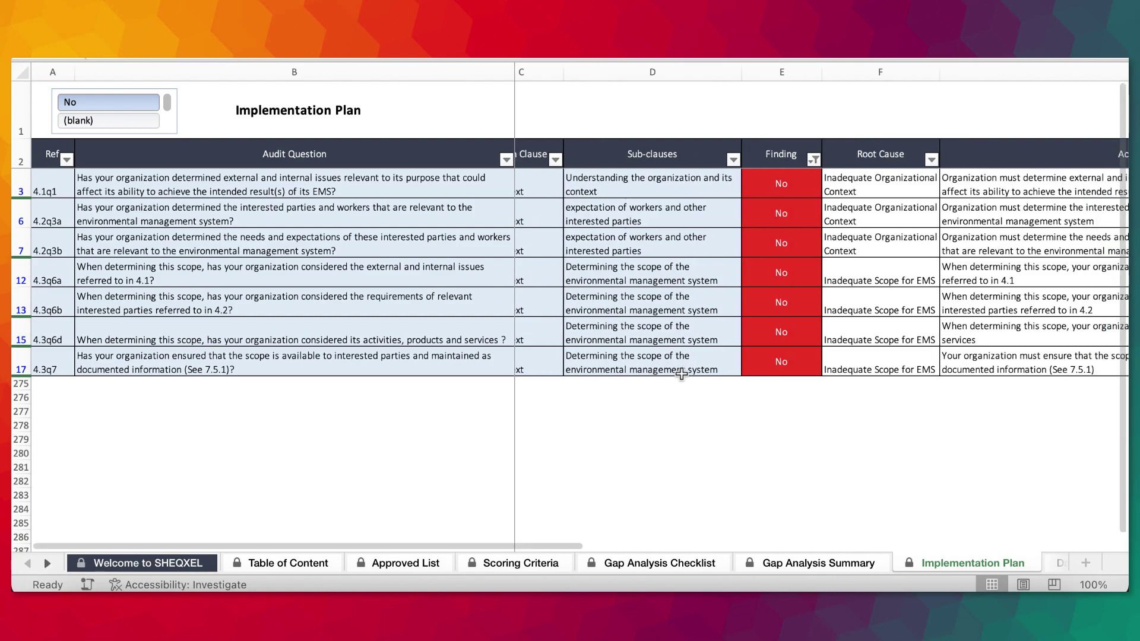
scroll(682, 373, right, 1)
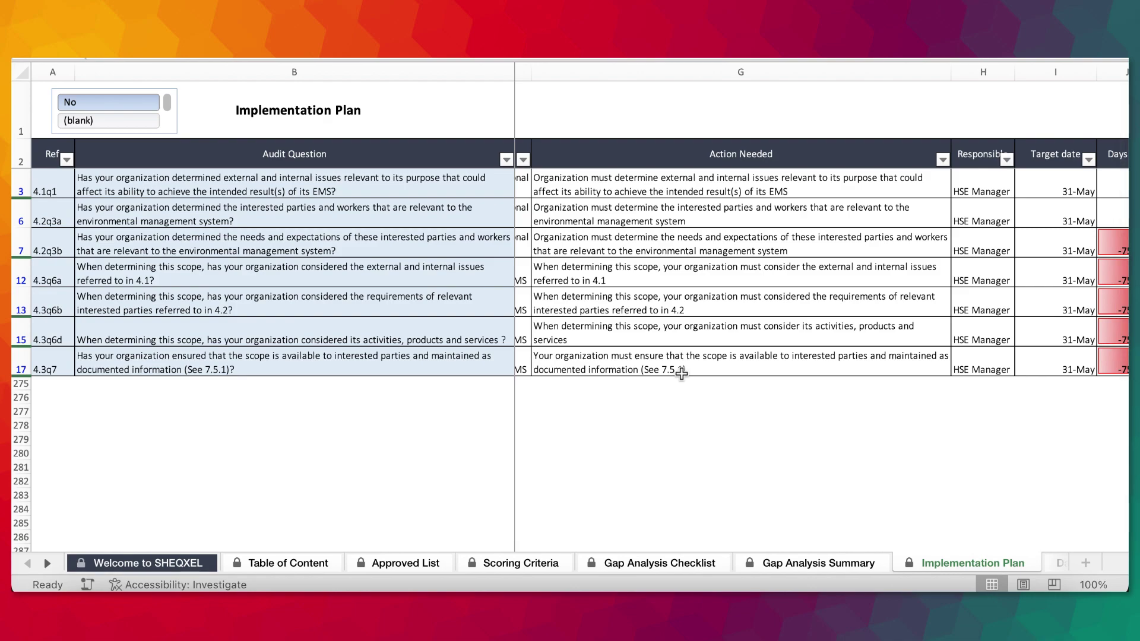
scroll(681, 372, right, 4)
scroll(782, 278, right, 3)
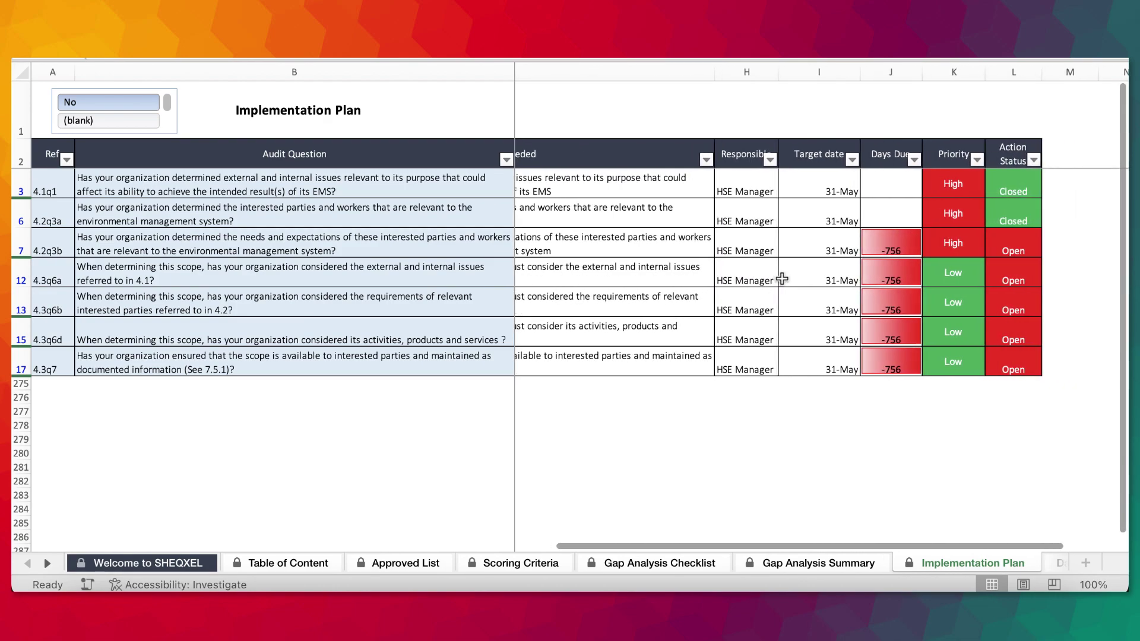
- Inspect the Responsible, Target date, Days Due, Priority and Action Status cells for question 4.1q1, including the available Priority options
click(745, 184)
click(835, 186)
click(891, 182)
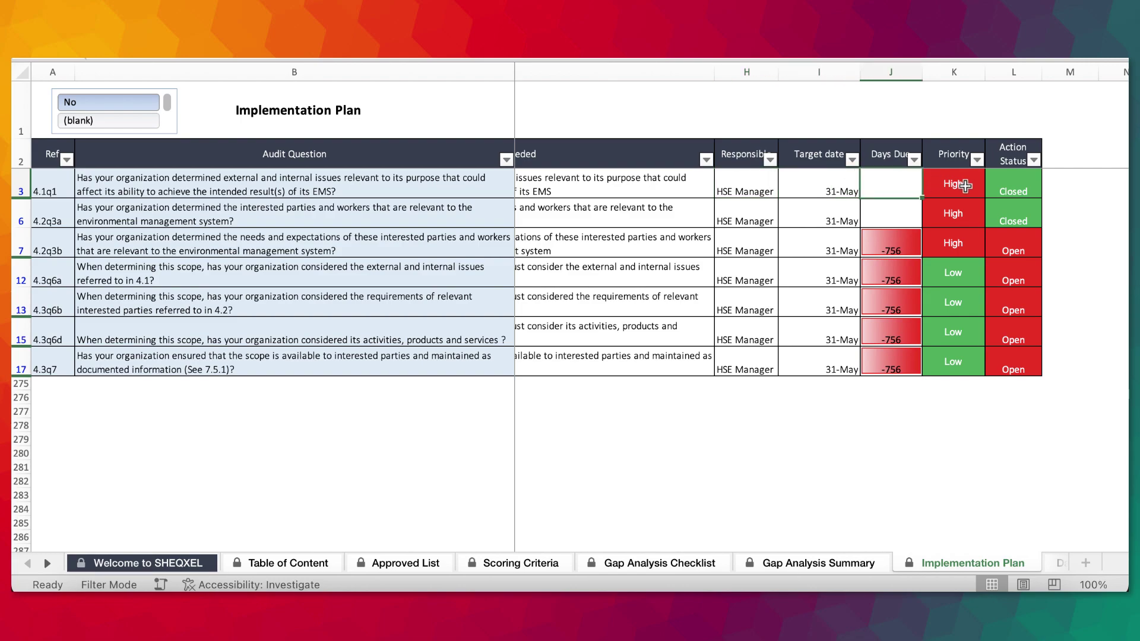
click(965, 186)
scroll(854, 254, right, 4)
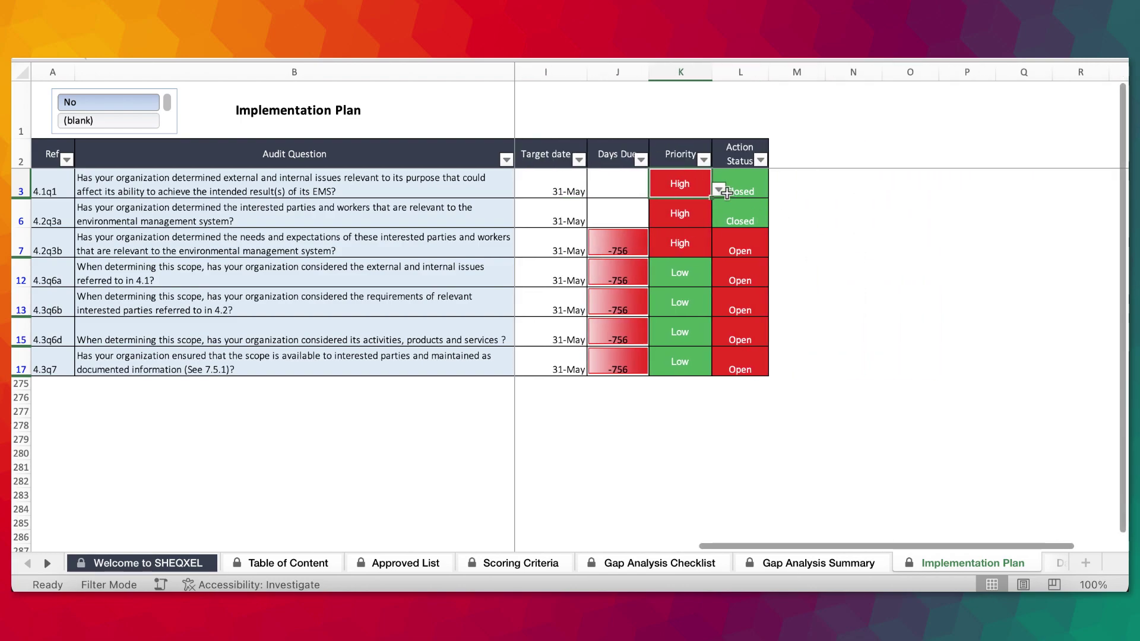
click(719, 190)
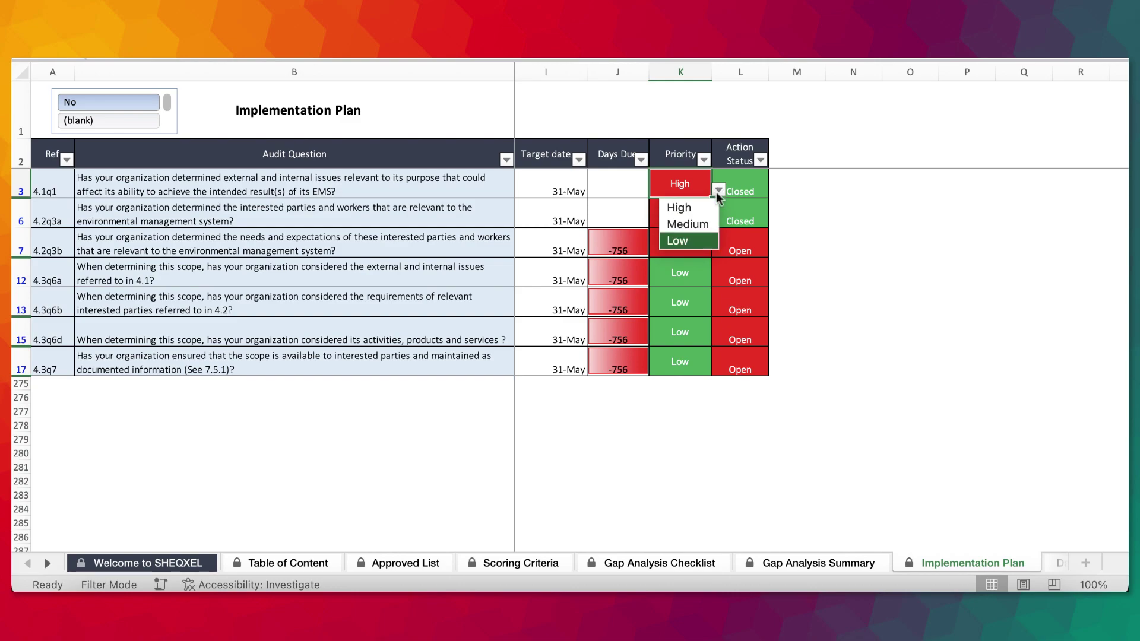
click(763, 187)
click(763, 187)
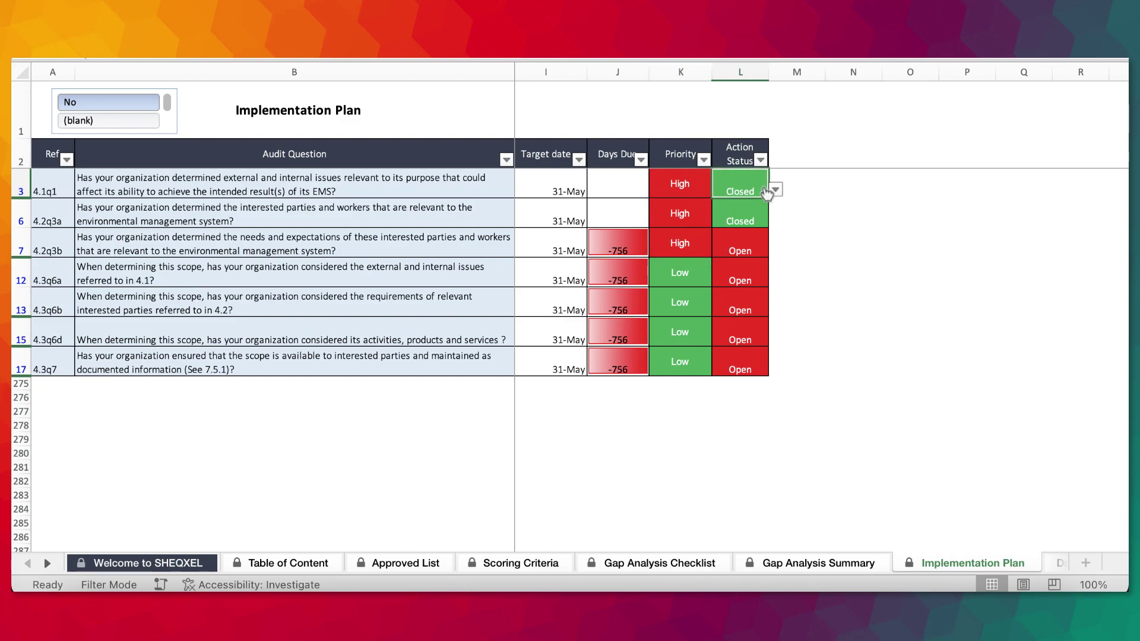
scroll(757, 265, down, 1)
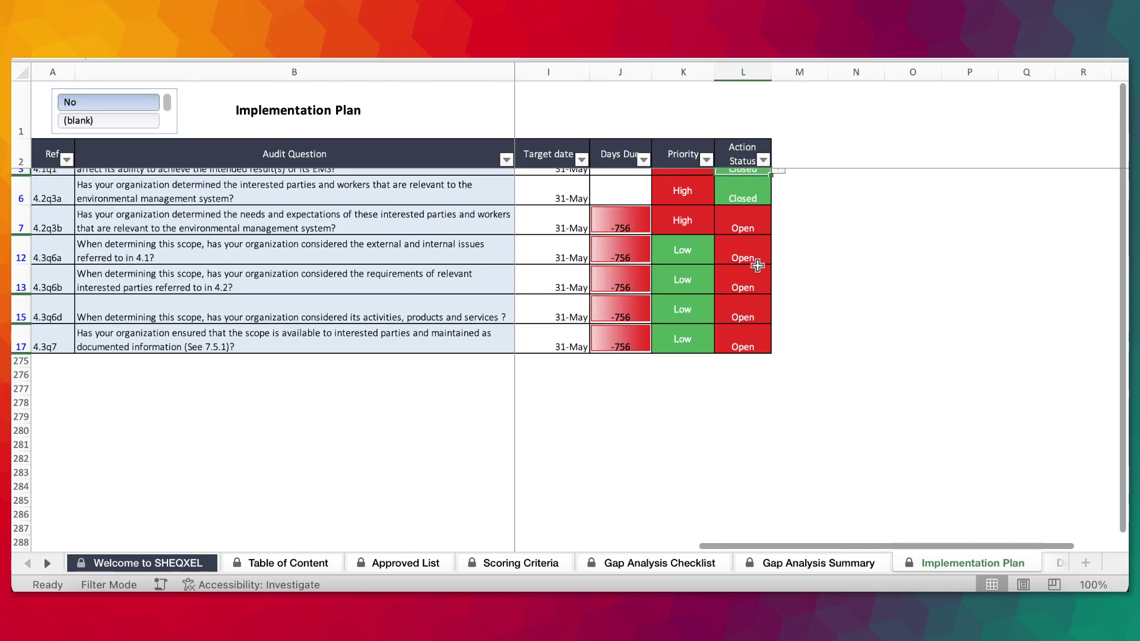
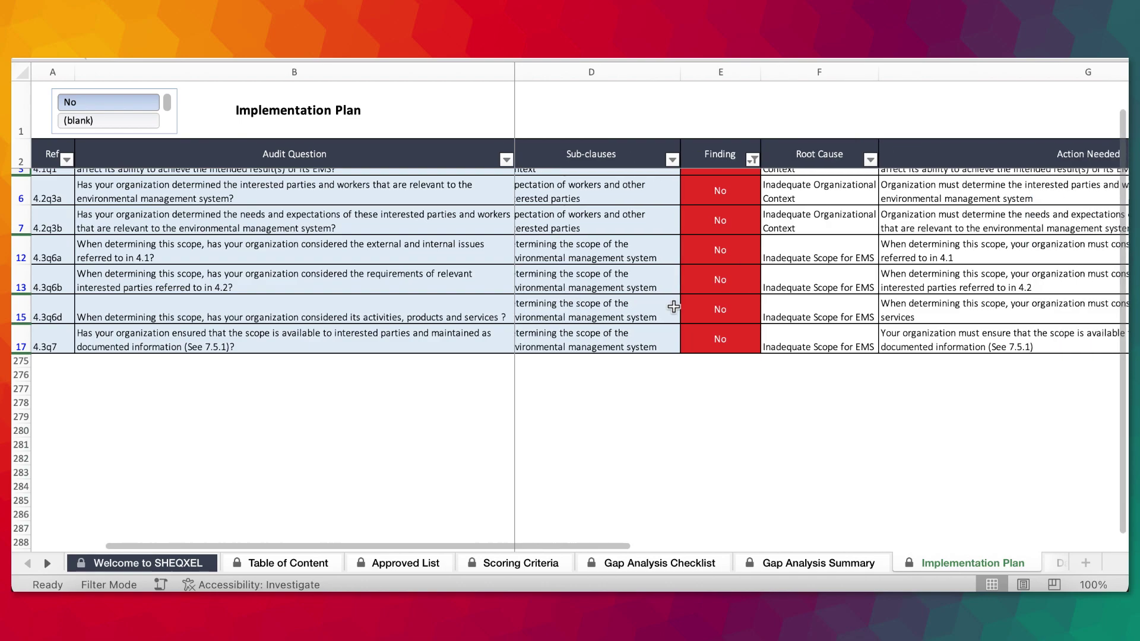
scroll(818, 344, left, 5)
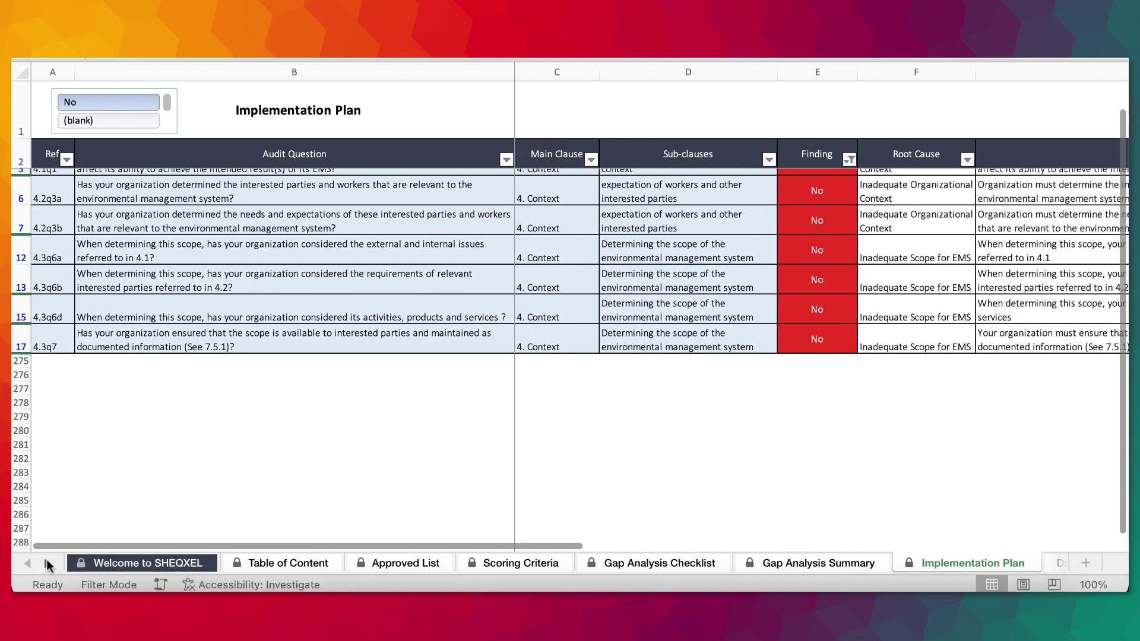
- Open the Dashboard sheet and inspect its gap, score and implementation charts up close and at 100% zoom
click(47, 562)
click(47, 563)
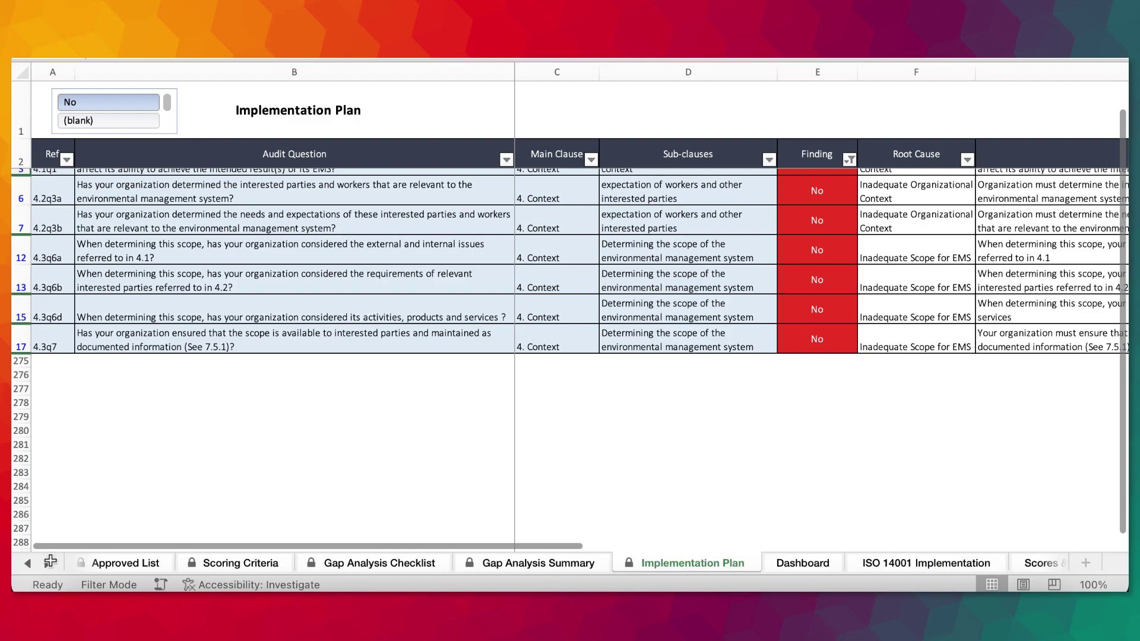
click(788, 569)
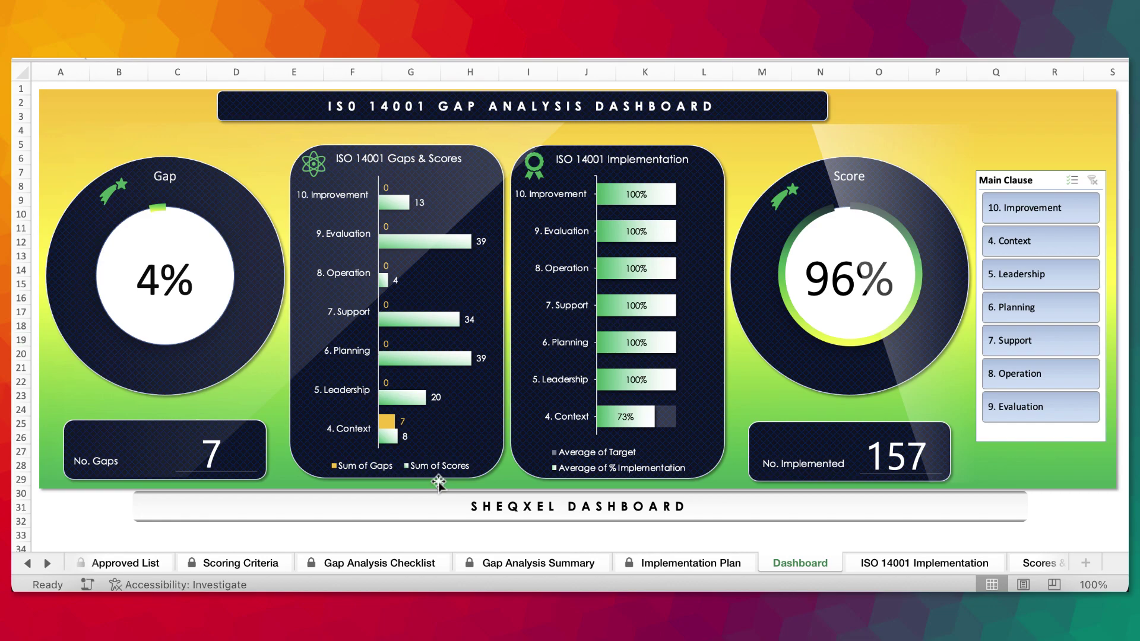
scroll(438, 484, up, 5)
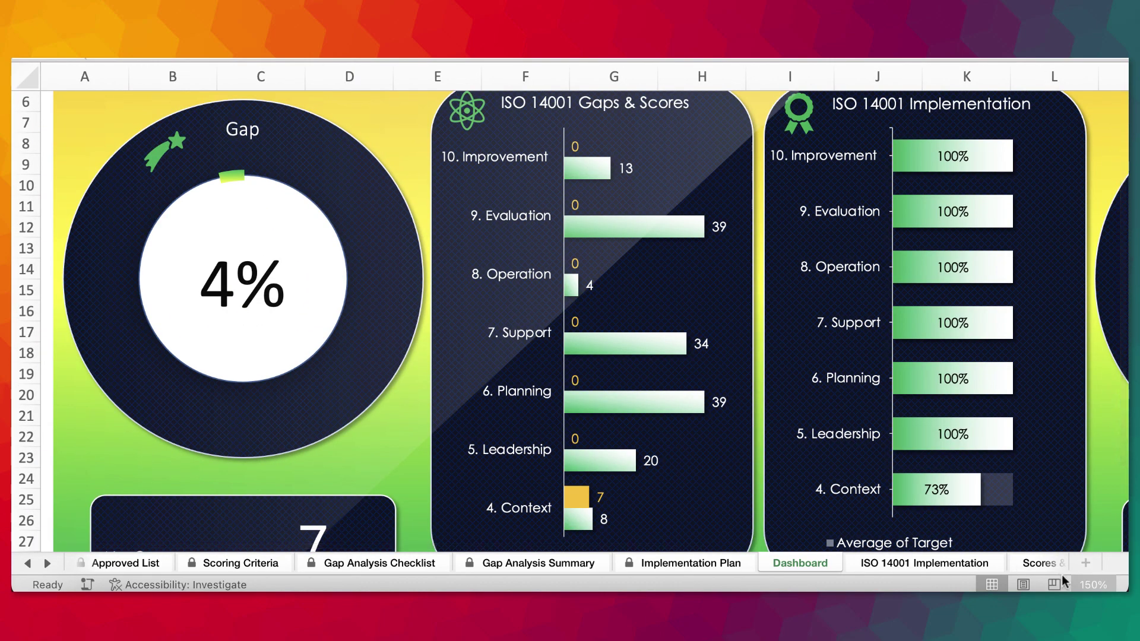
click(1093, 585)
click(526, 201)
click(608, 334)
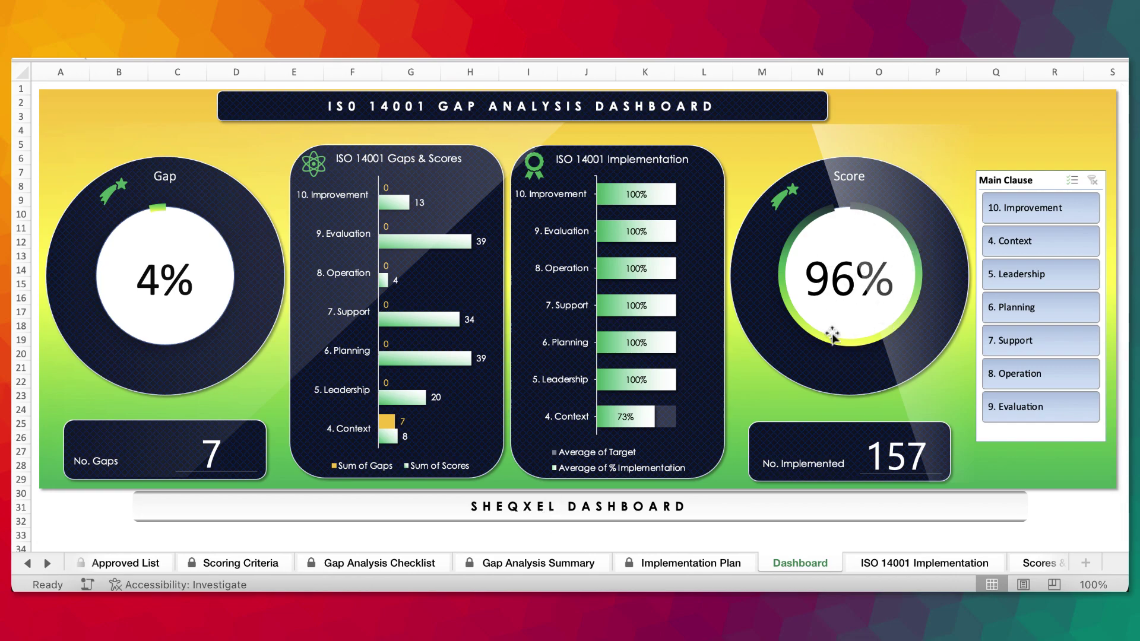
scroll(859, 305, down, 1)
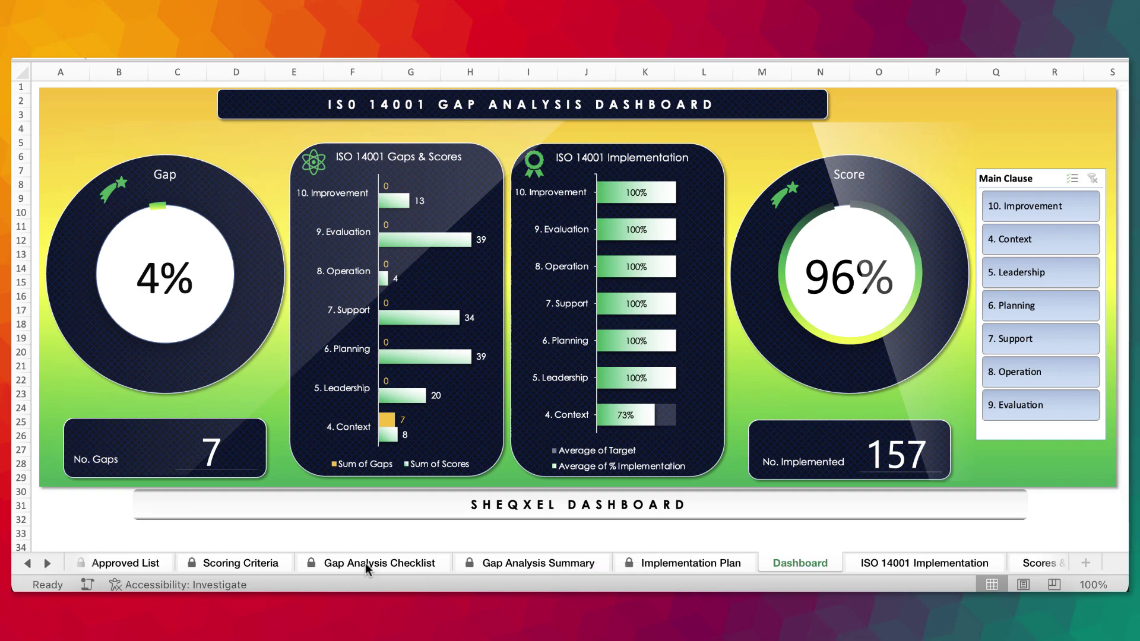
- Revisit the Gap Analysis Summary and Gap Analysis Checklist sheets, and return to the Dashboard
click(462, 565)
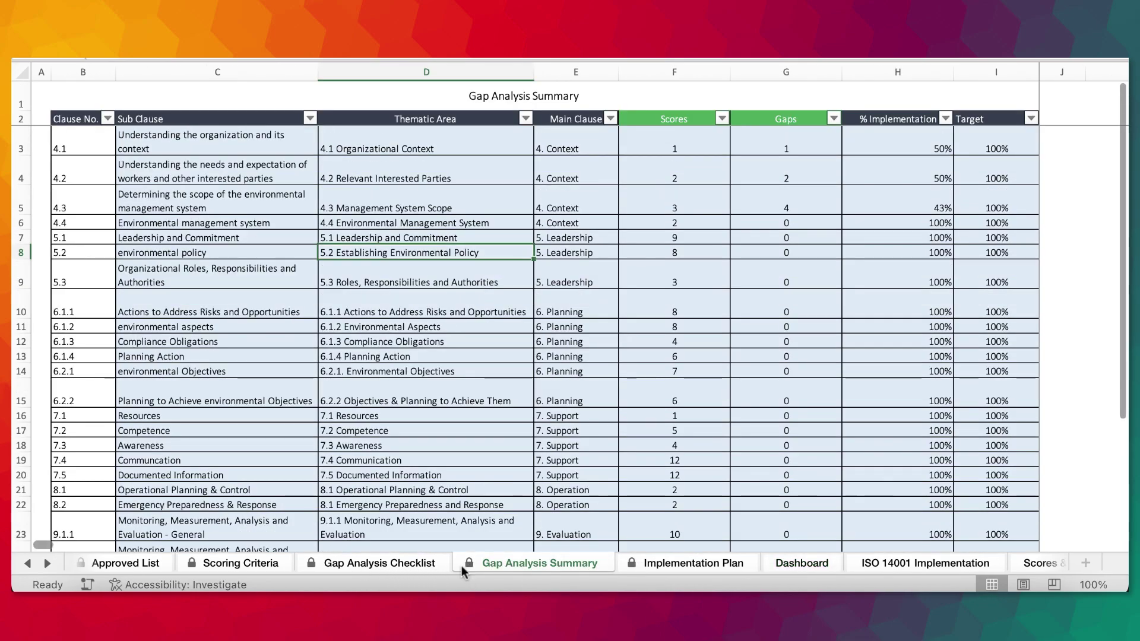
click(378, 567)
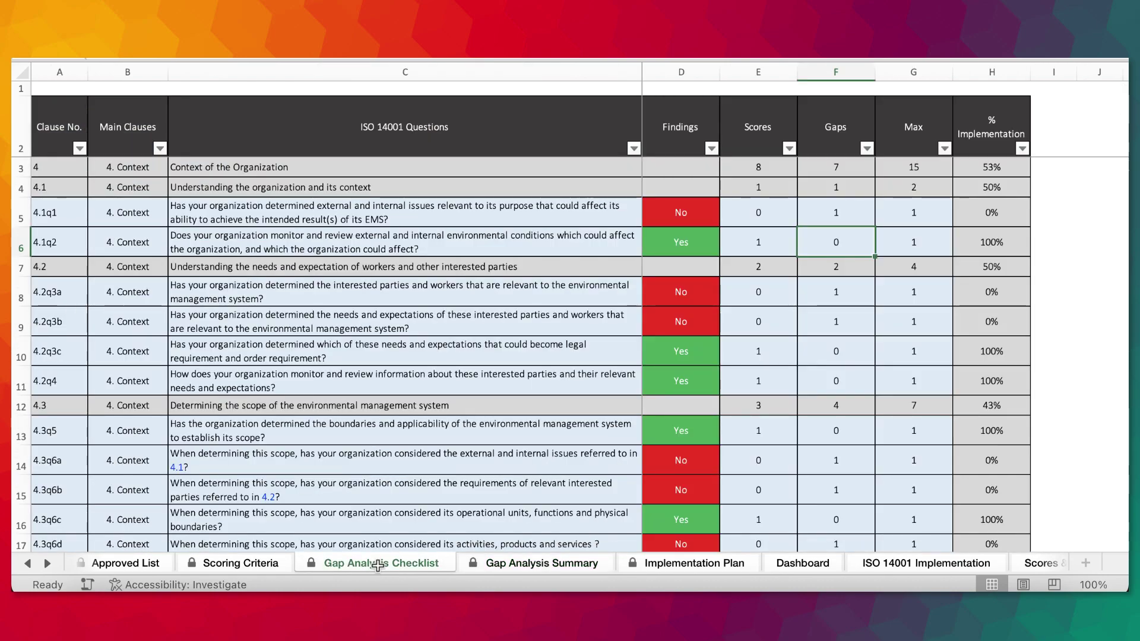
click(811, 562)
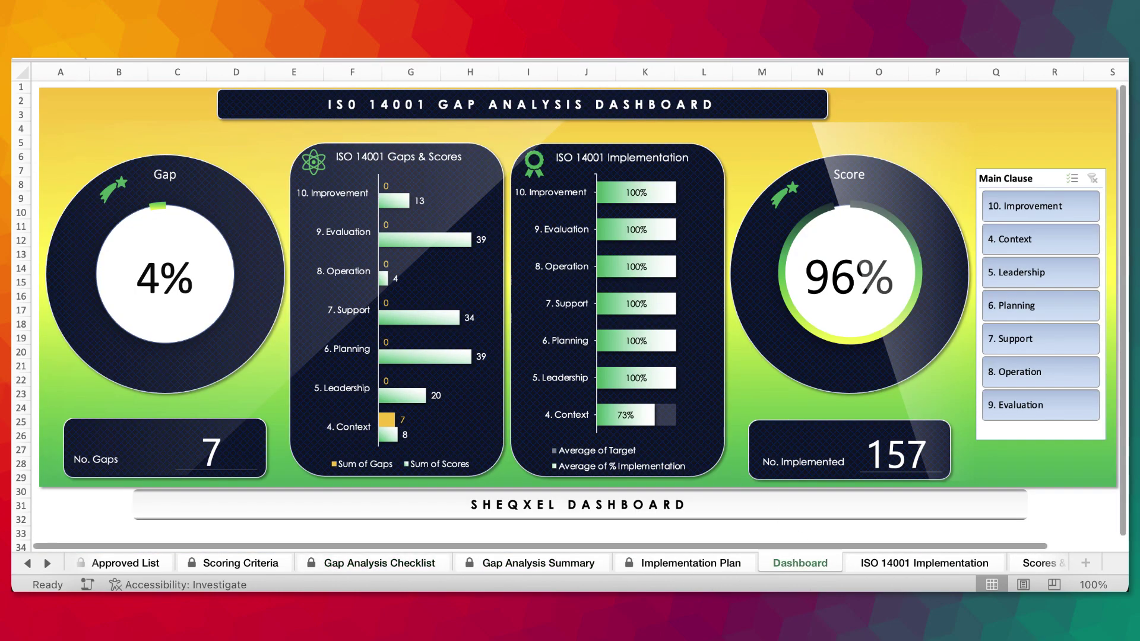
- Refresh the Dashboard's data and examine the Gaps & Scores and Implementation charts up close
mouse_move(107, 60)
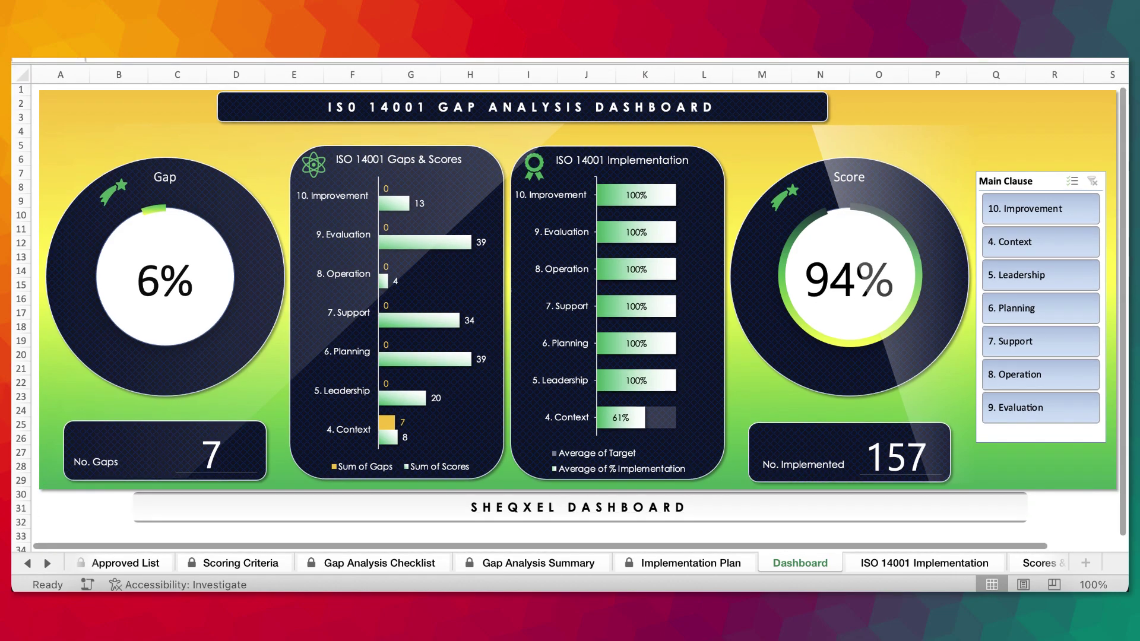
scroll(653, 297, up, 5)
scroll(1108, 235, up, 3)
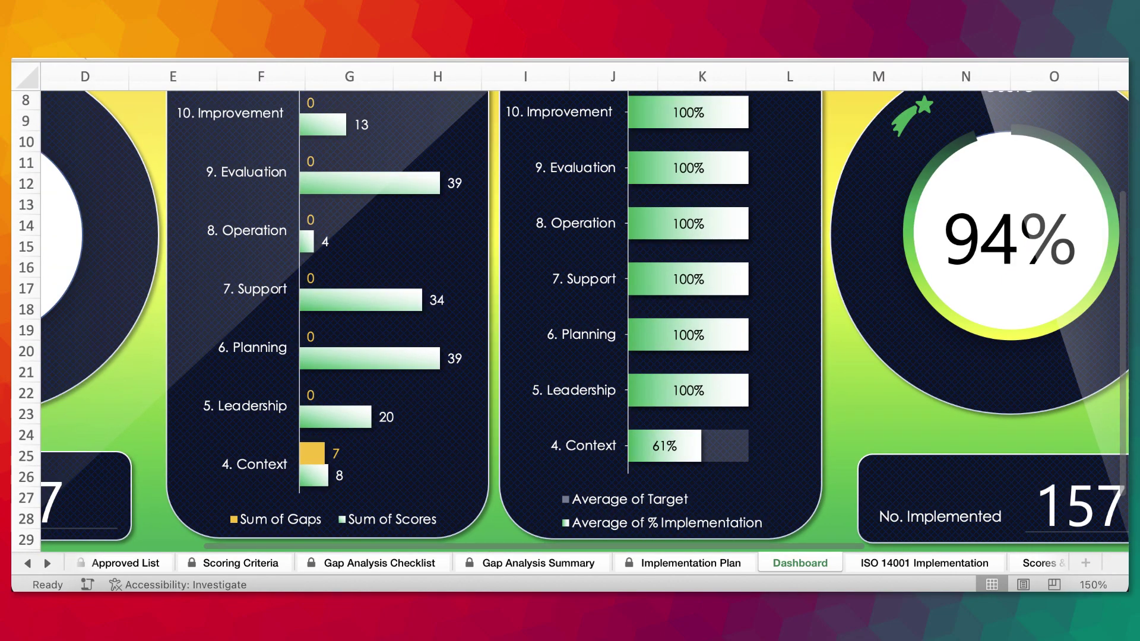
- Return the Dashboard to 100% zoom and examine the full dashboard from its upper edge
click(1092, 584)
click(533, 198)
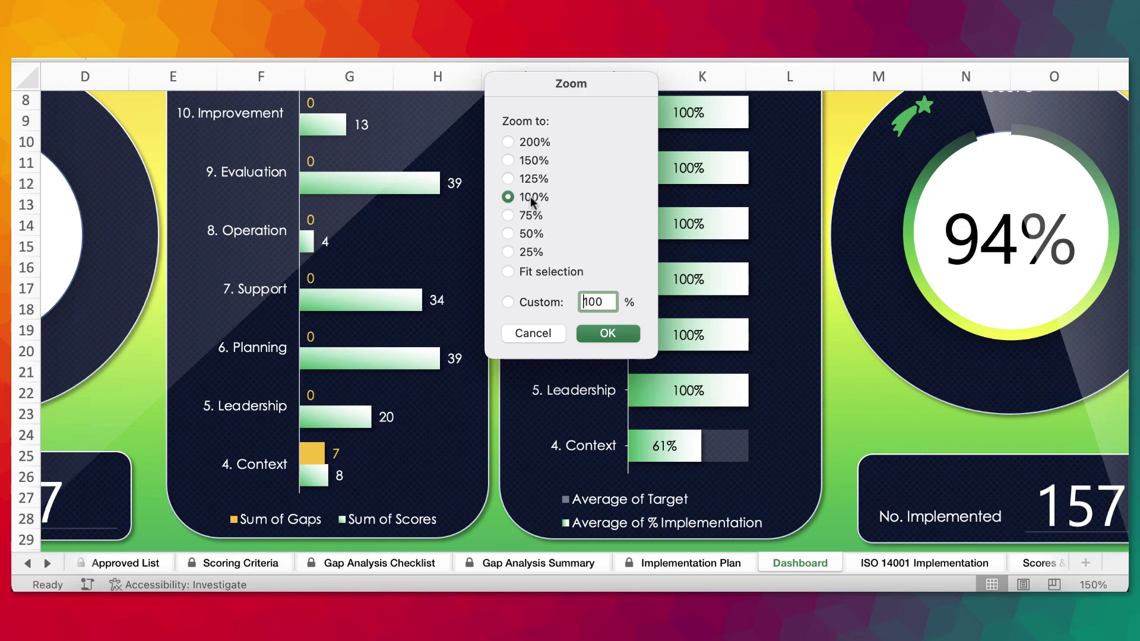
click(602, 331)
scroll(883, 483, up, 5)
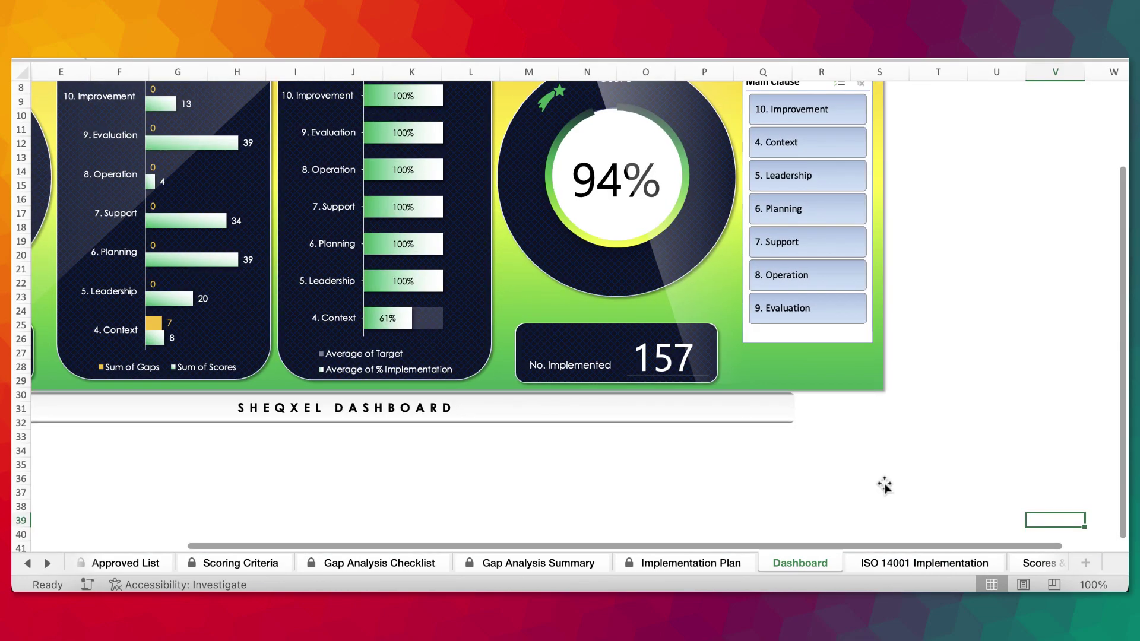
scroll(932, 469, left, 2)
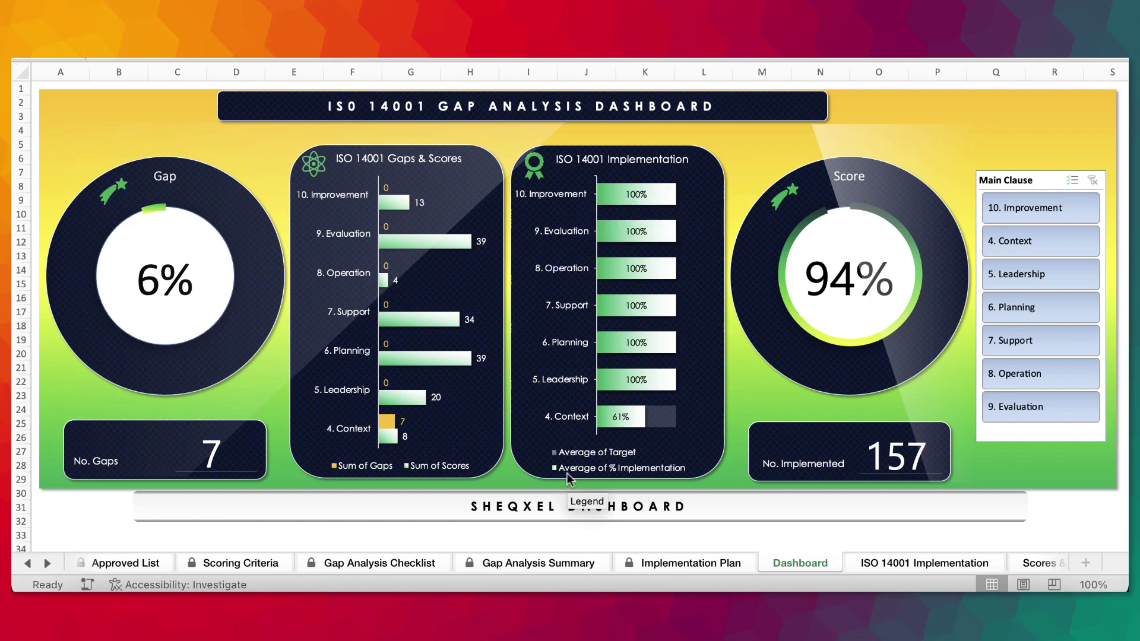
- Inspect the pivot tables and charts on the ISO 14001 Implementation and Scores & Gaps sheets
click(902, 570)
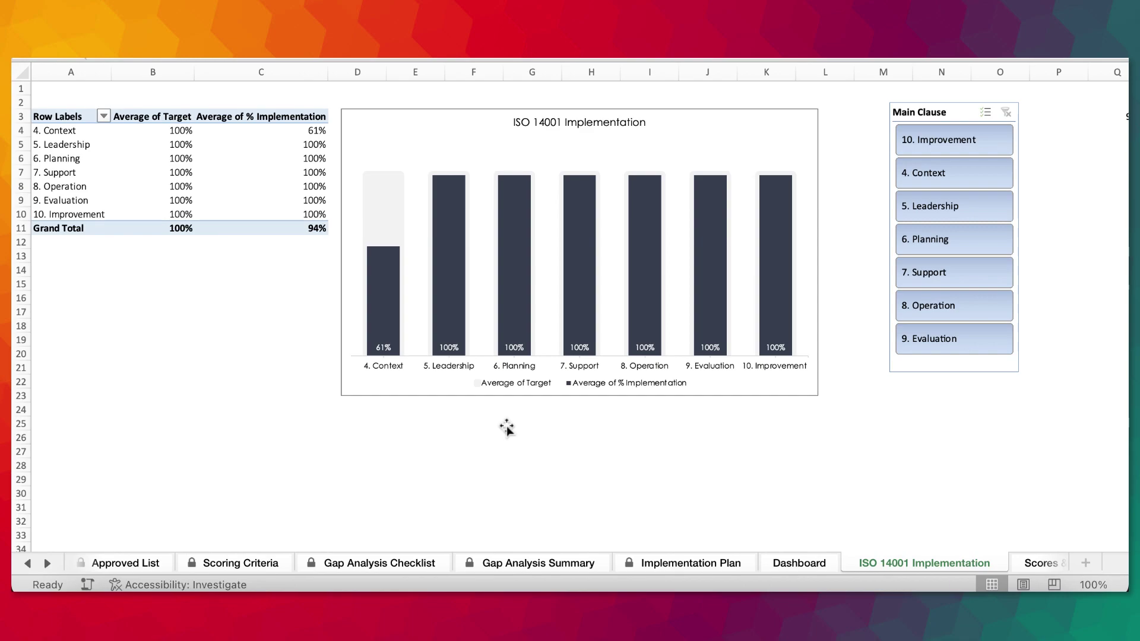
click(48, 562)
click(48, 563)
click(834, 565)
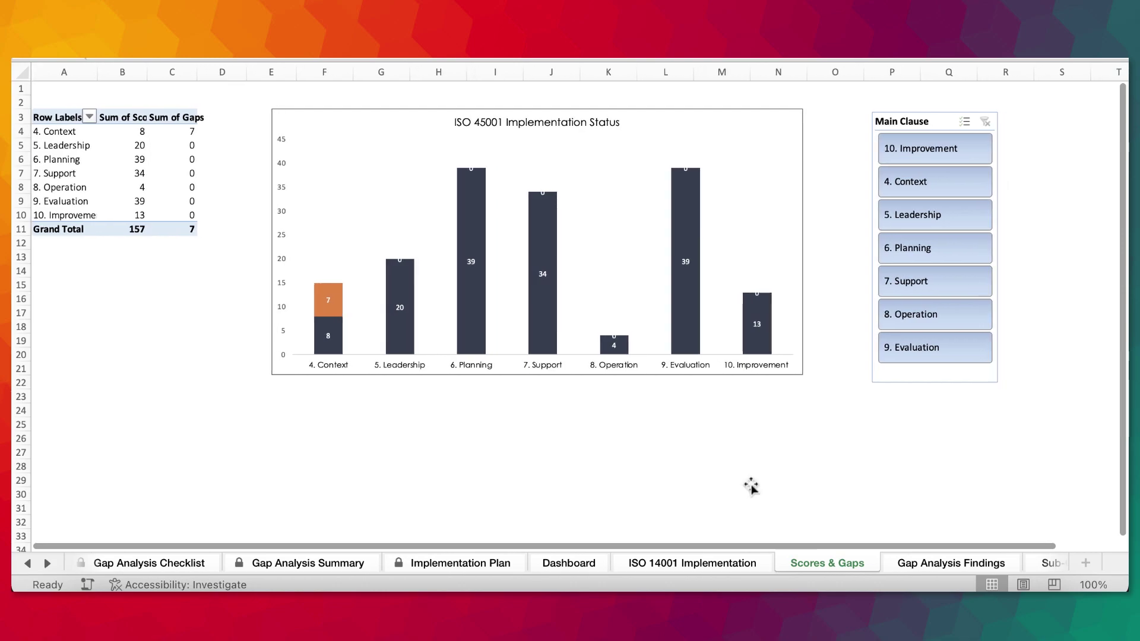
click(721, 570)
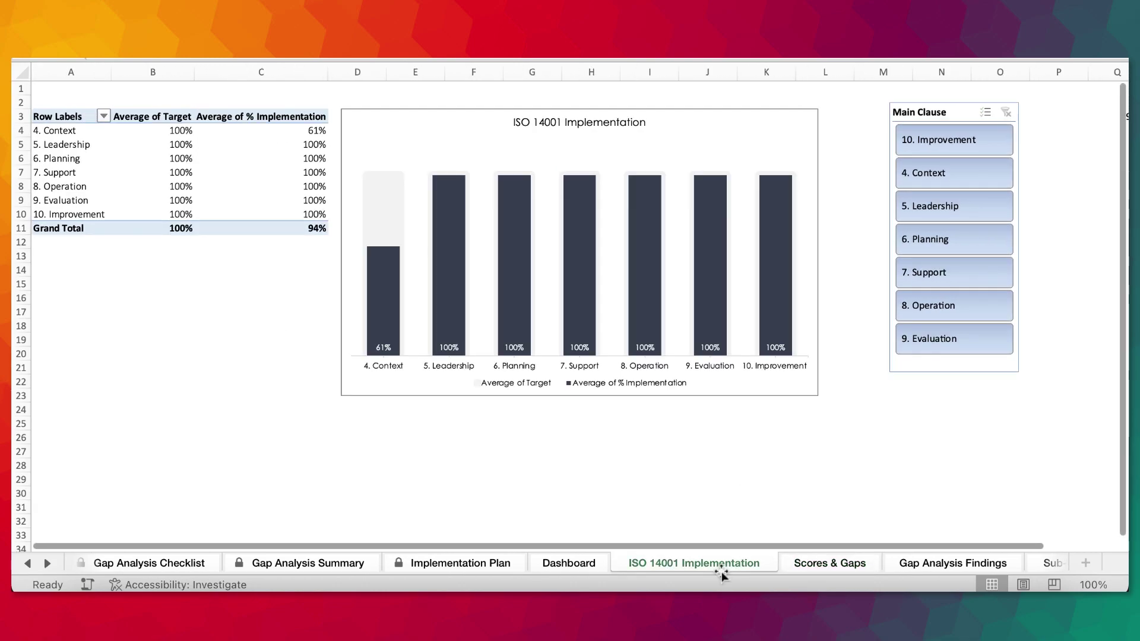
click(831, 564)
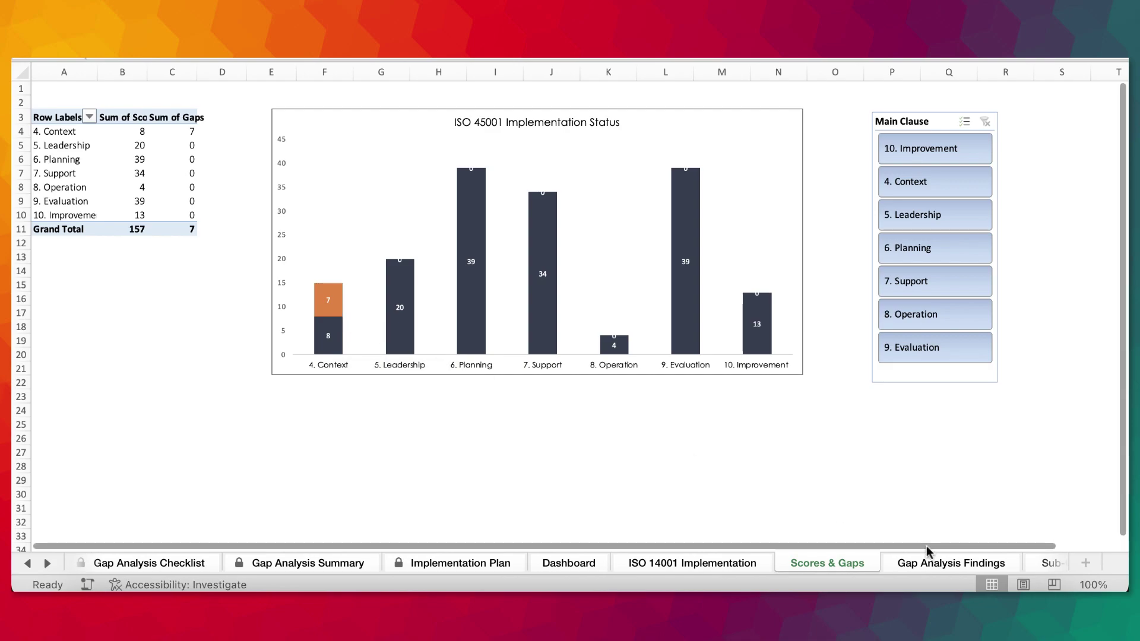
- Review the Gap Analysis Findings chart and the Sub-Clauses % Implementation table
click(955, 562)
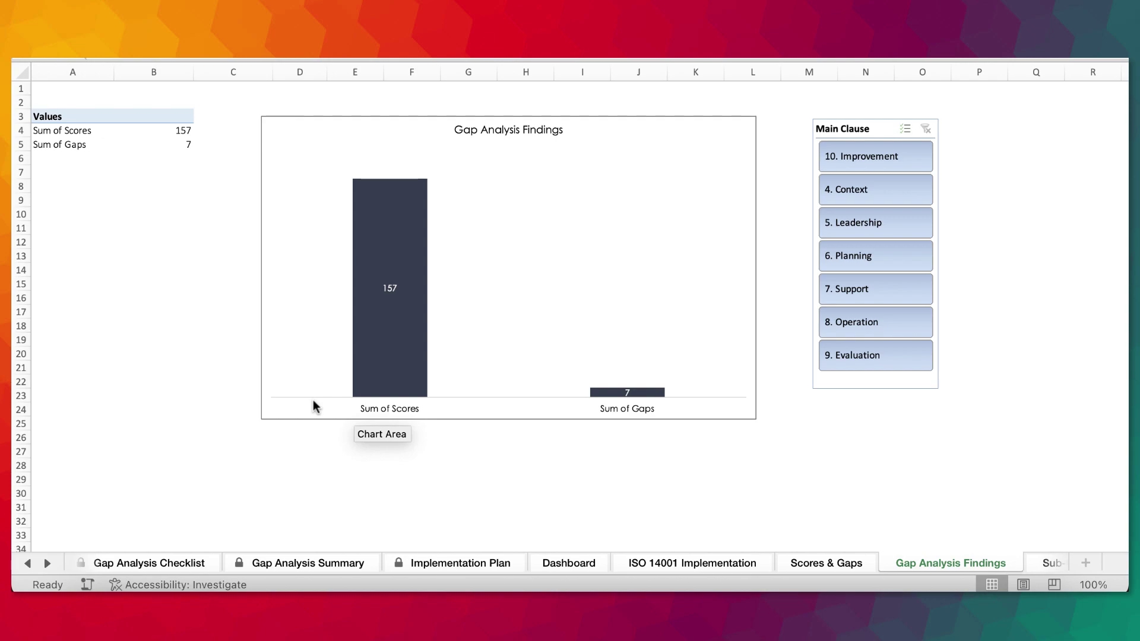
mouse_move(312, 400)
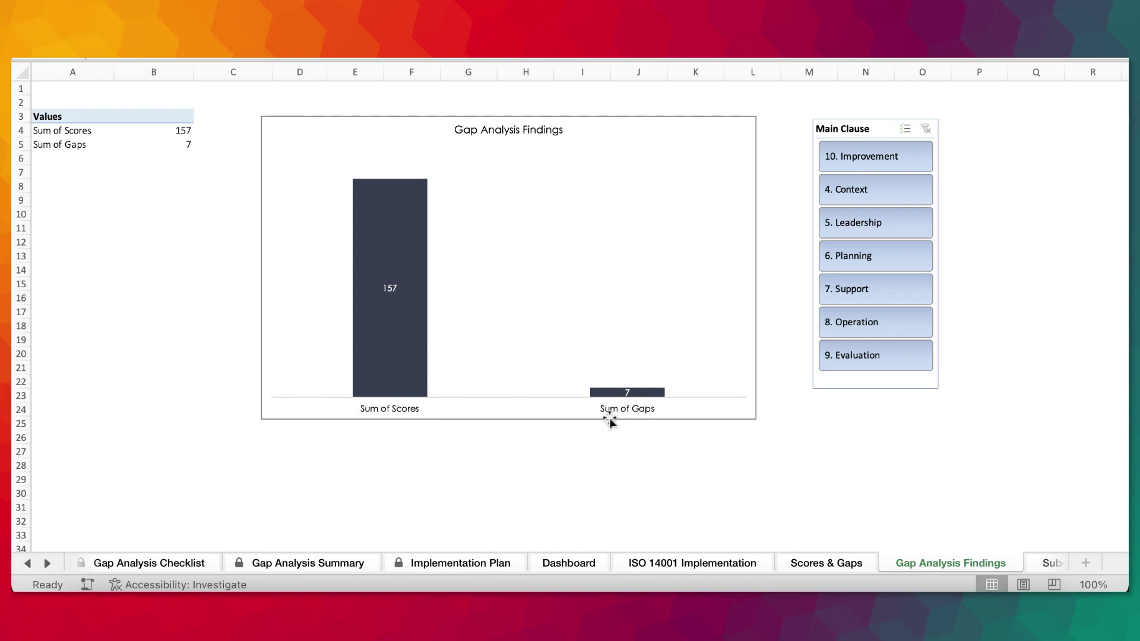
click(1053, 564)
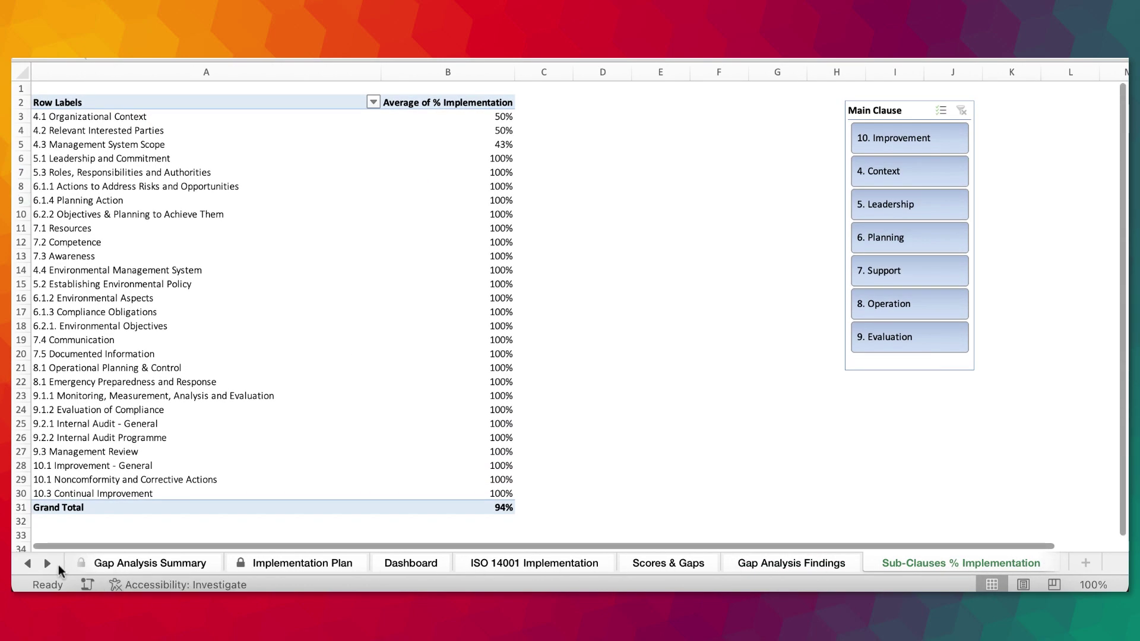
- Open the Action Open vs Closed sheet and examine its chart of action statuses
click(47, 564)
click(923, 560)
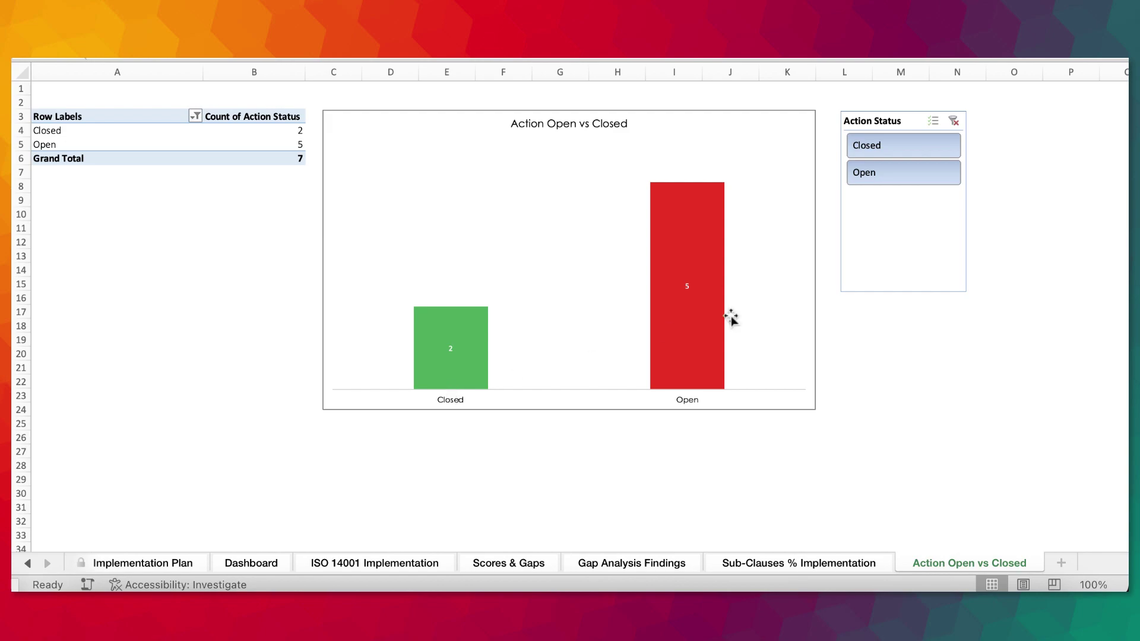
mouse_move(438, 369)
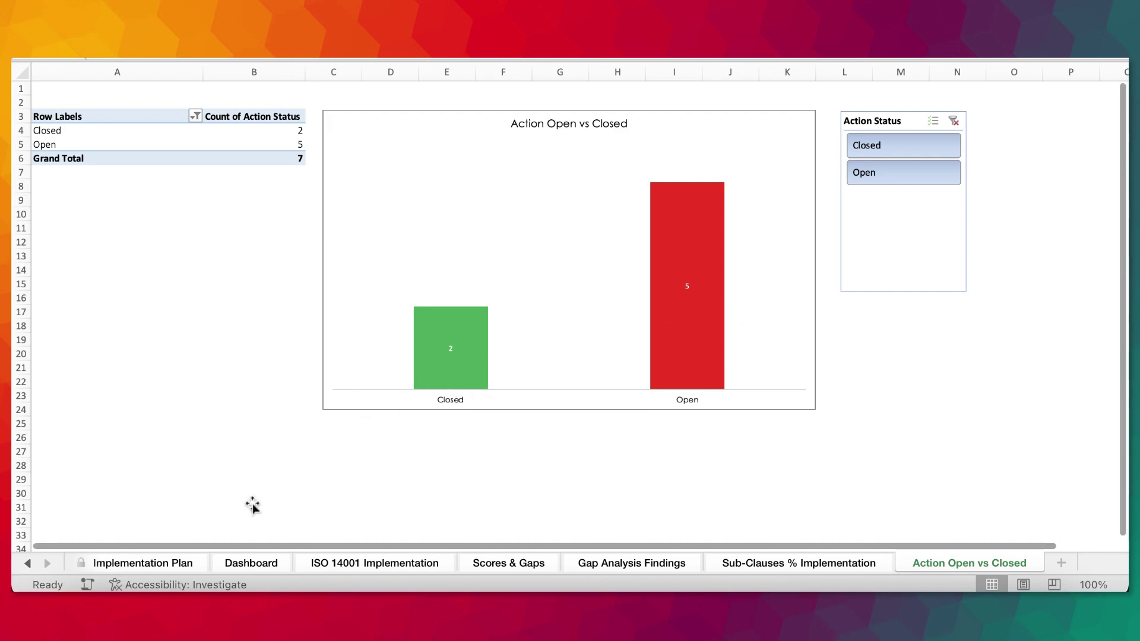
- Check the Action Status column in the Implementation Plan, and return to the Action Open vs Closed chart
click(165, 560)
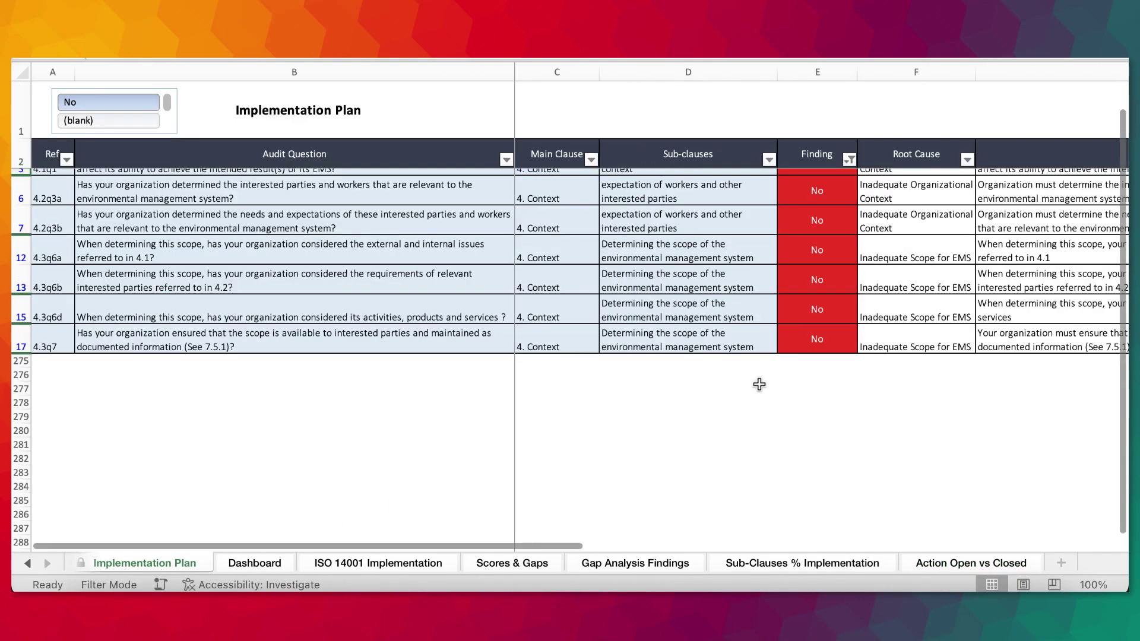
scroll(760, 384, right, 5)
scroll(756, 382, left, 4)
scroll(855, 369, up, 1)
scroll(786, 305, right, 6)
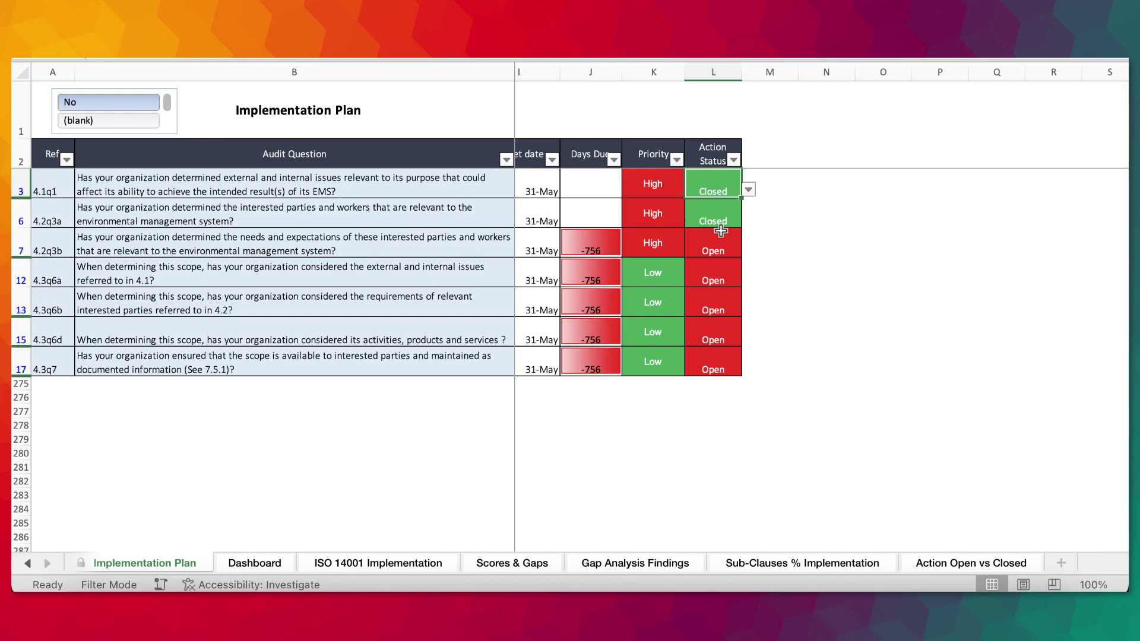
click(979, 563)
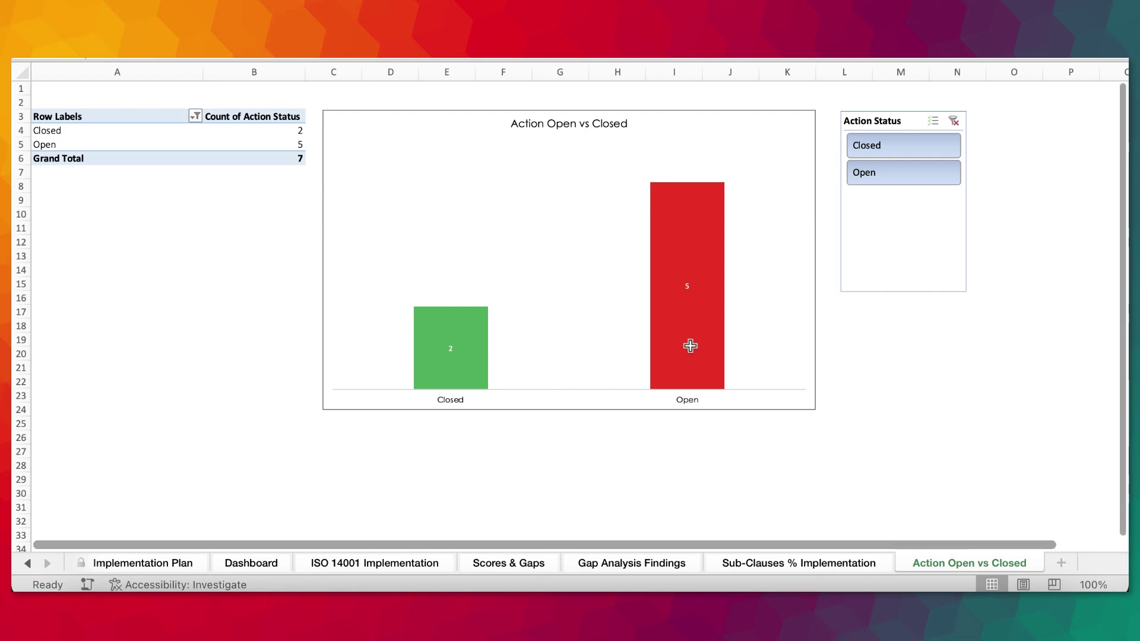
- Go back to the workbook's first sheets and view the Approved List with its Root Cause selection cleared
click(32, 567)
click(32, 567)
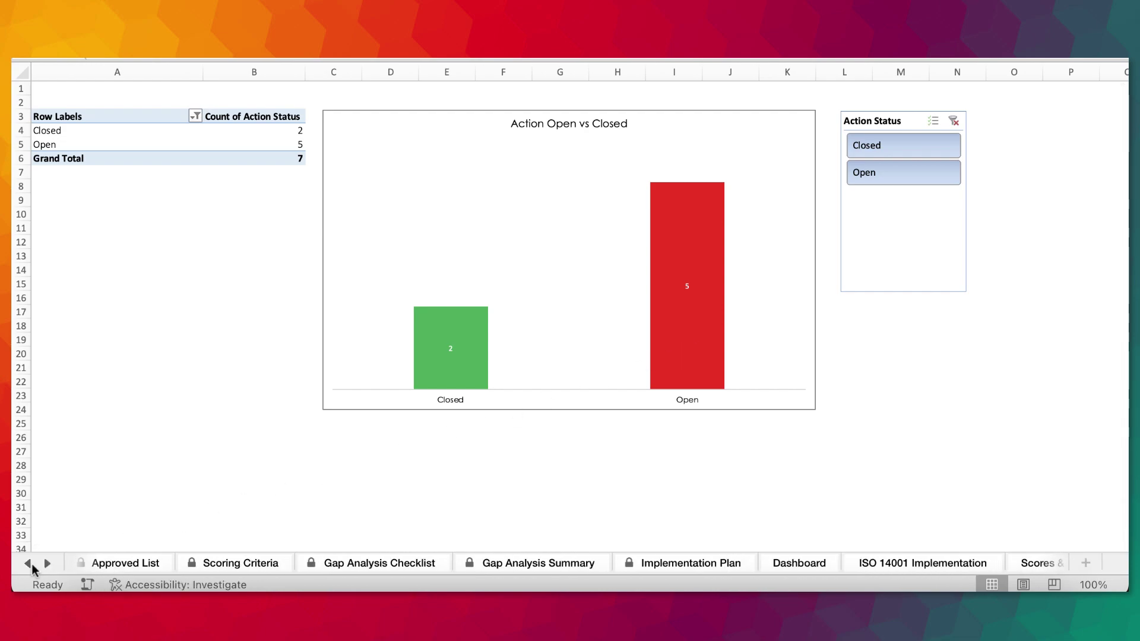
click(27, 562)
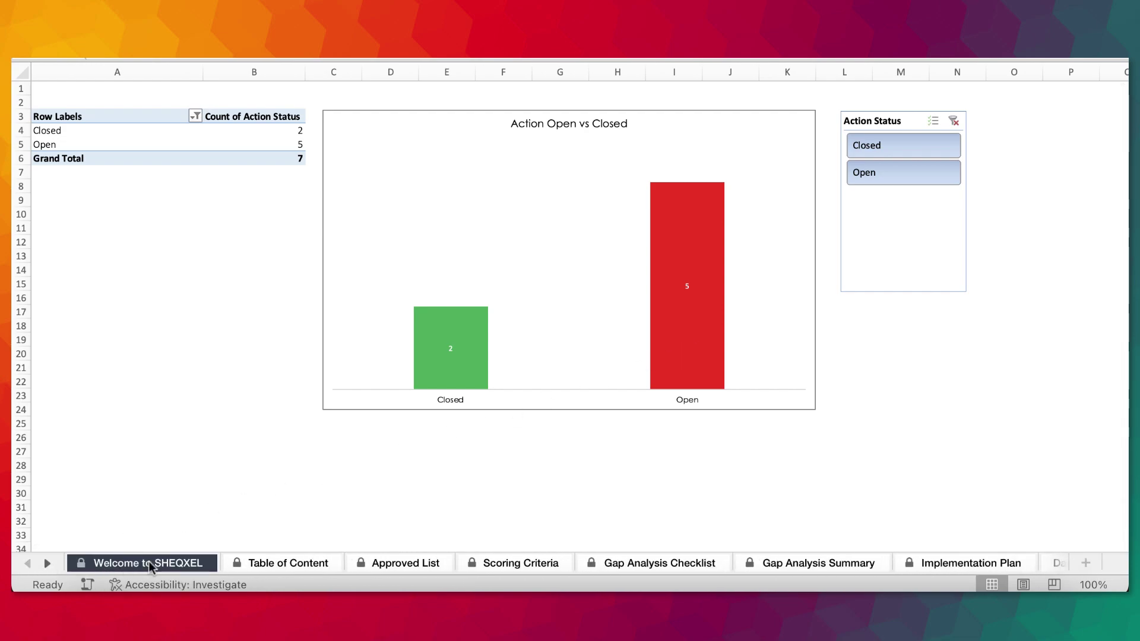
click(148, 562)
click(326, 562)
click(418, 563)
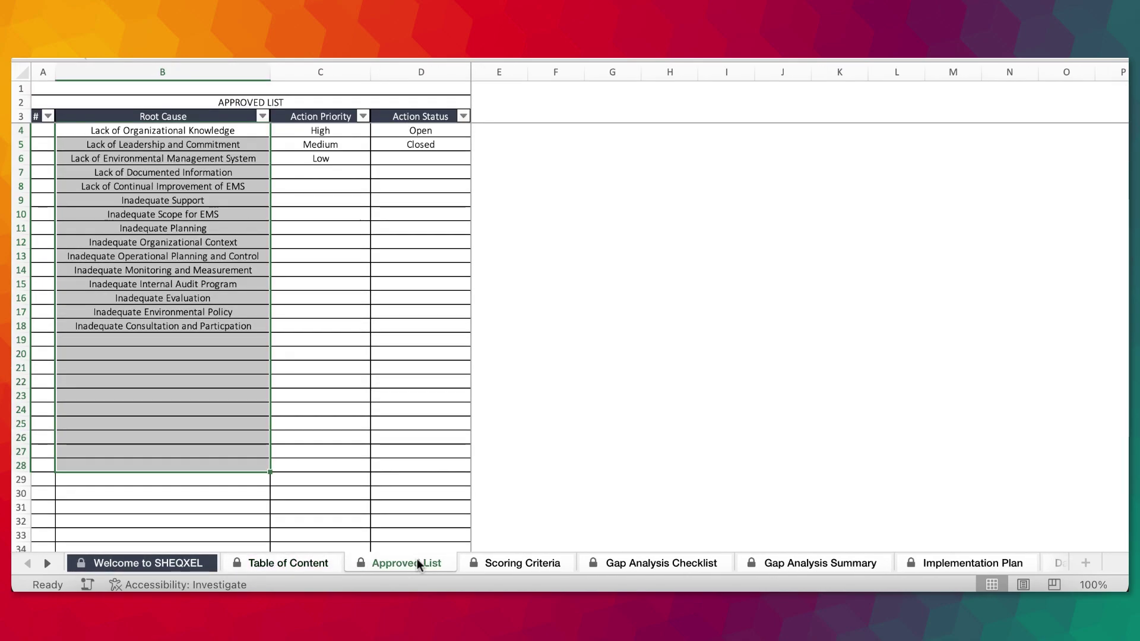
click(634, 434)
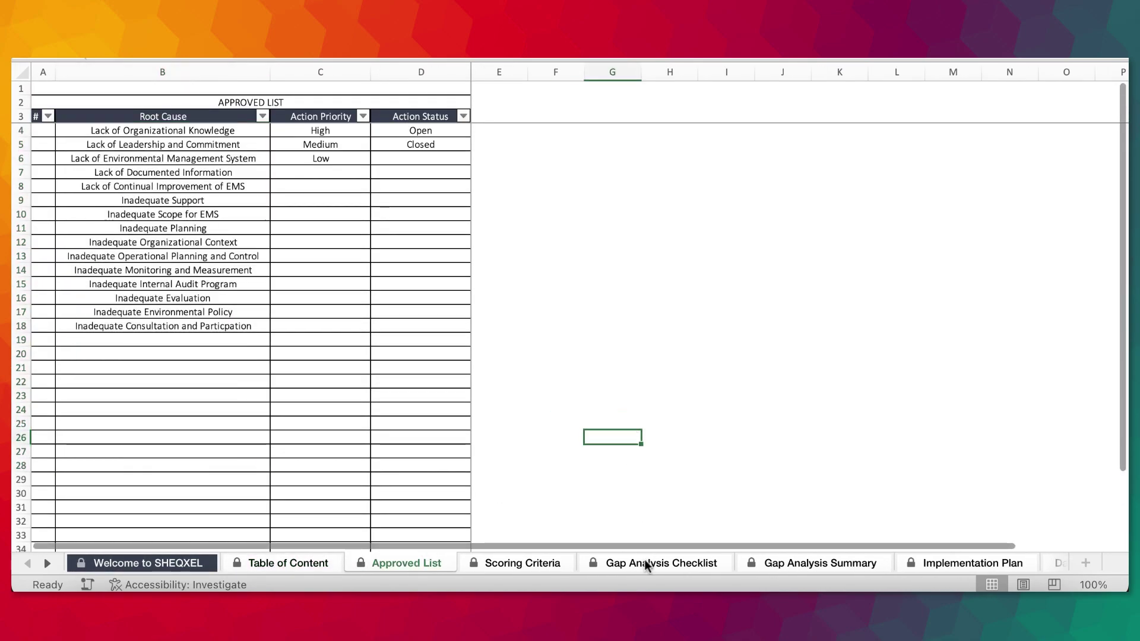
- In the Gap Analysis Checklist, set the finding for question 4.1q1 to Yes
click(646, 564)
click(695, 212)
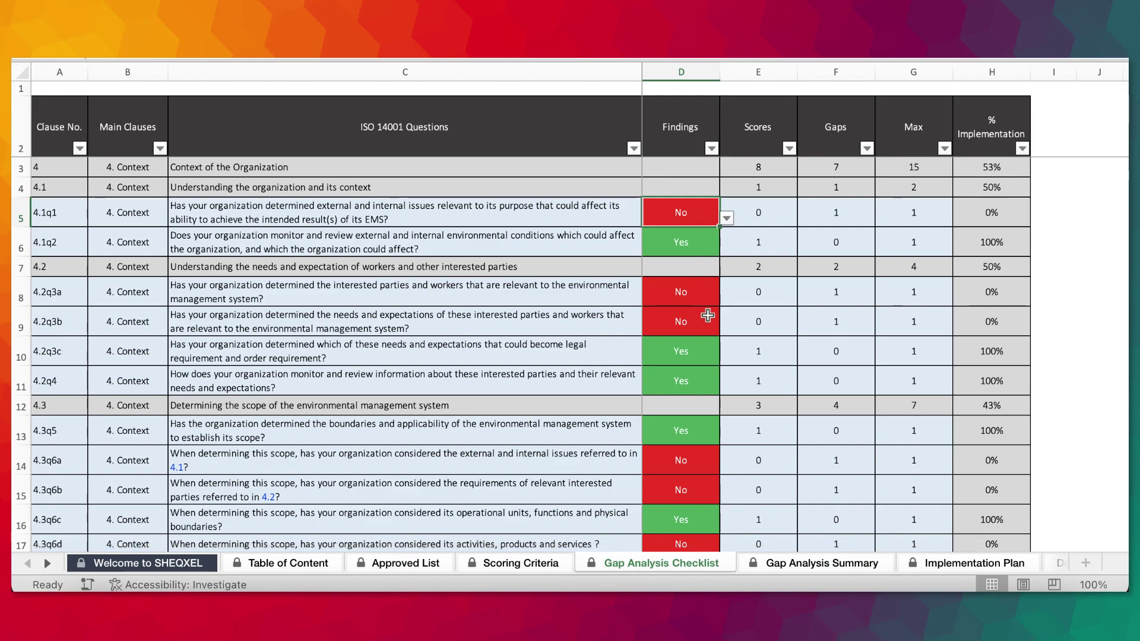
scroll(673, 438, down, 15)
scroll(673, 438, up, 15)
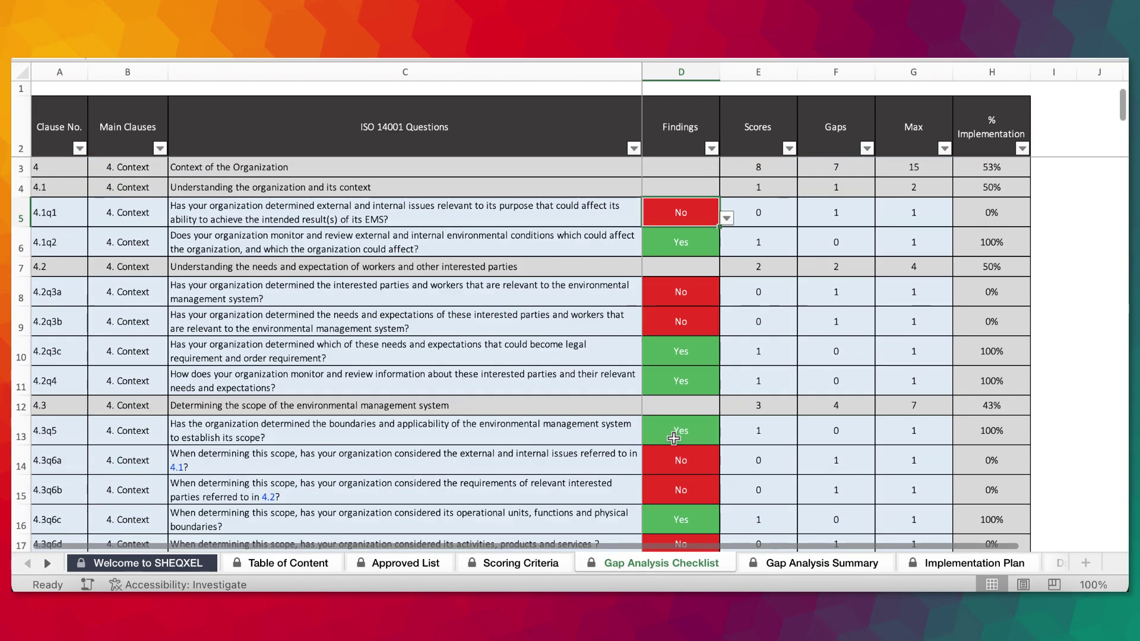
click(726, 219)
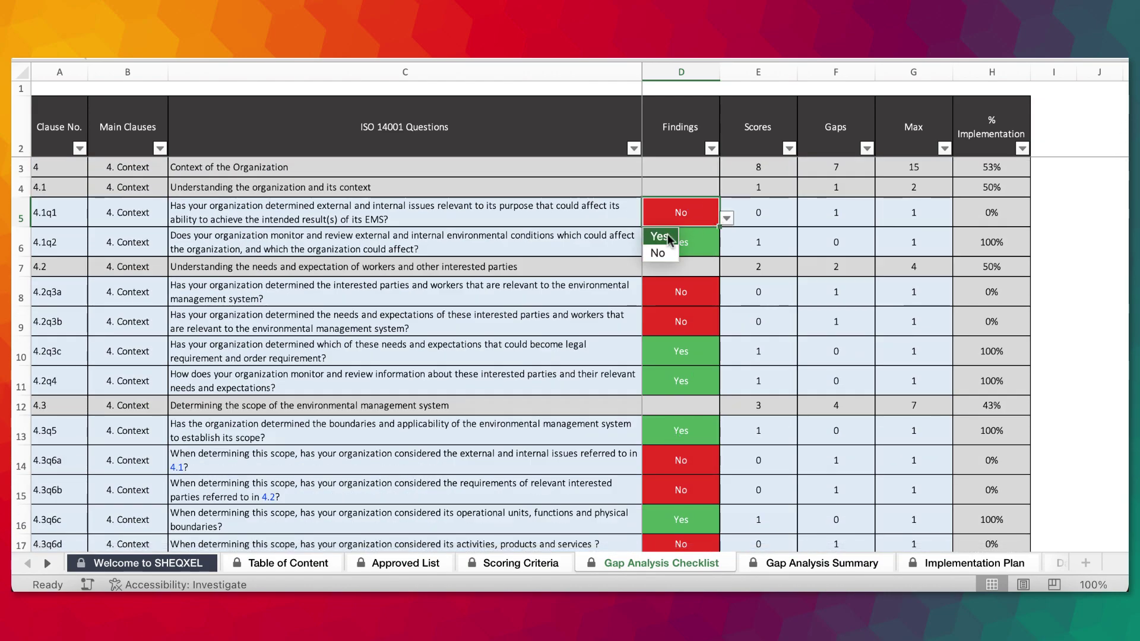
click(671, 237)
- Set the findings for questions 4.2q3a and 4.2q3b to Yes
click(688, 284)
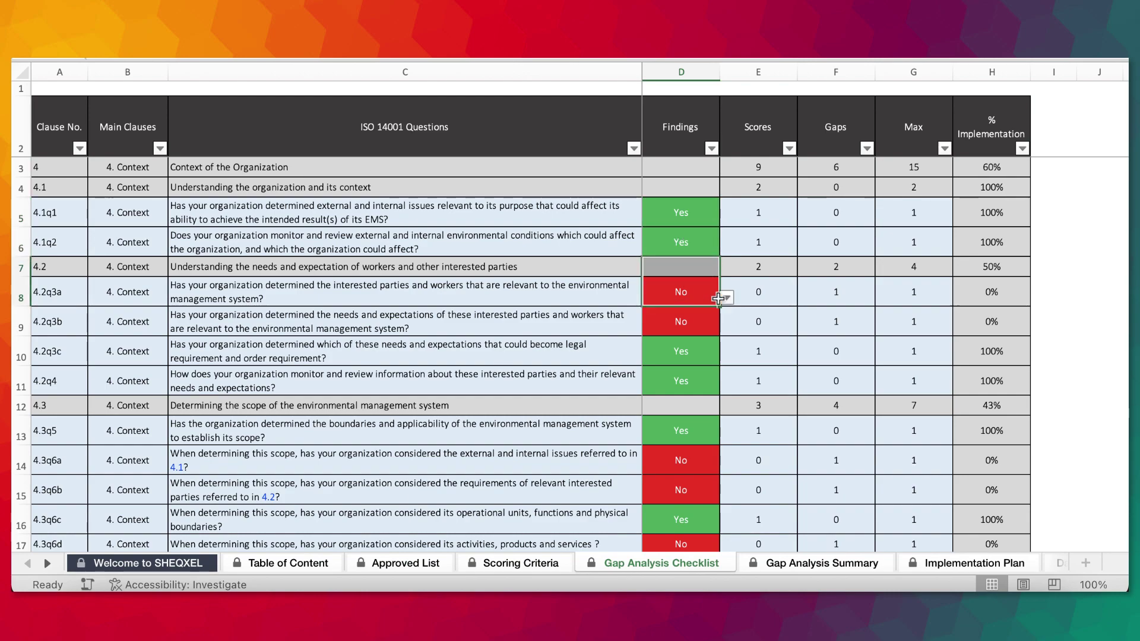
click(726, 297)
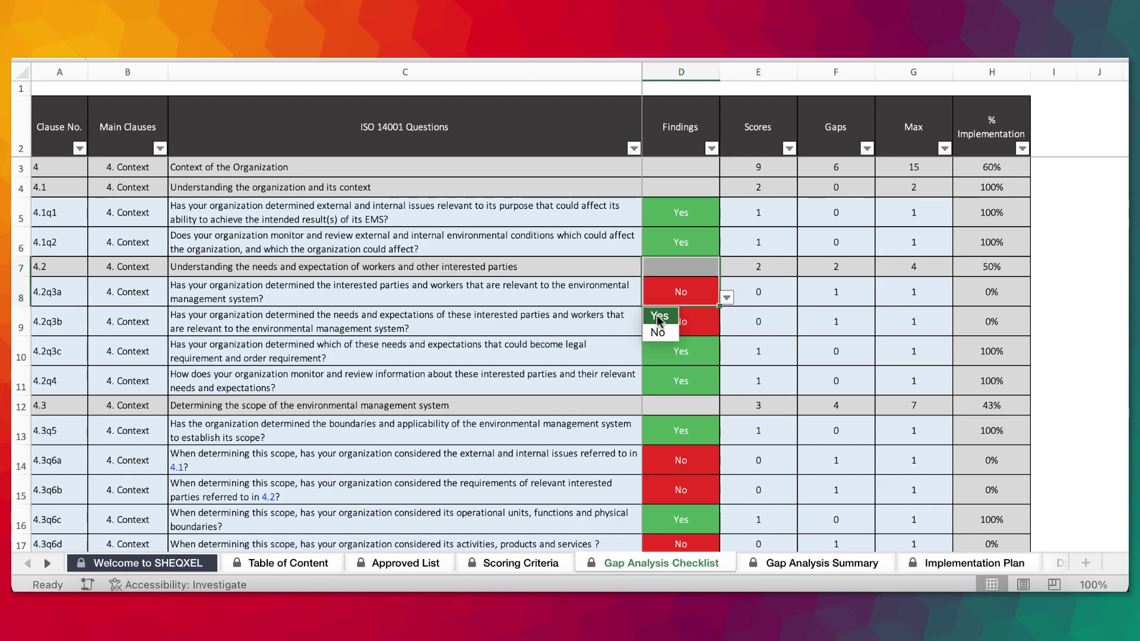
click(658, 315)
click(693, 325)
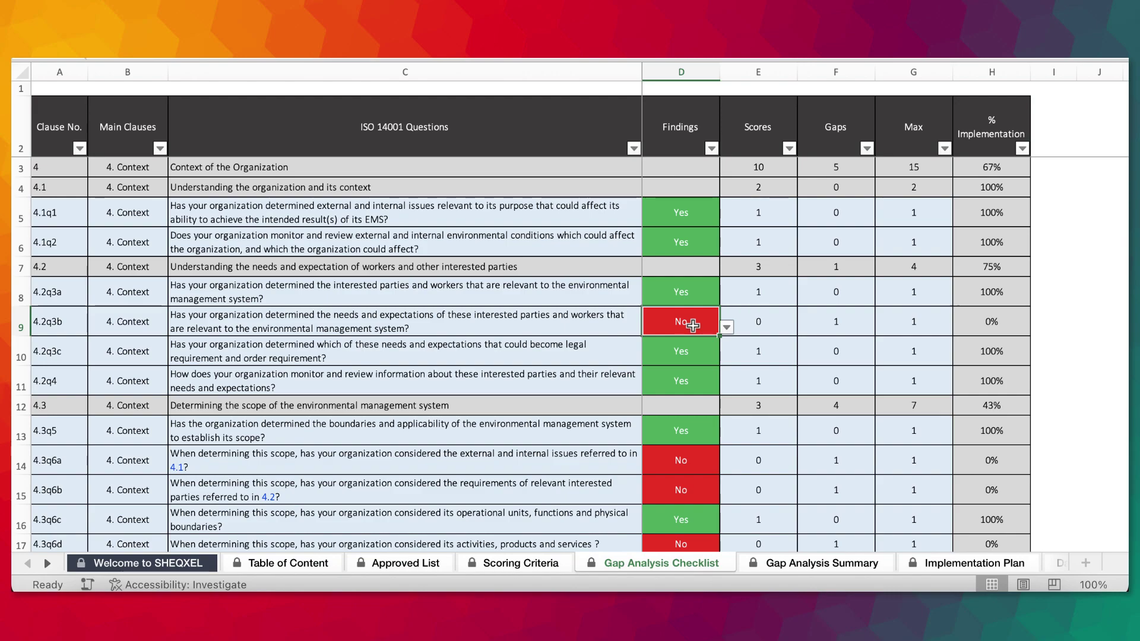
key(ctrl+d)
- Fill the Yes finding from question 4.3q5 down through 4.3q7, and check the remaining checklist findings
scroll(694, 330, down, 3)
drag(692, 325, 675, 493)
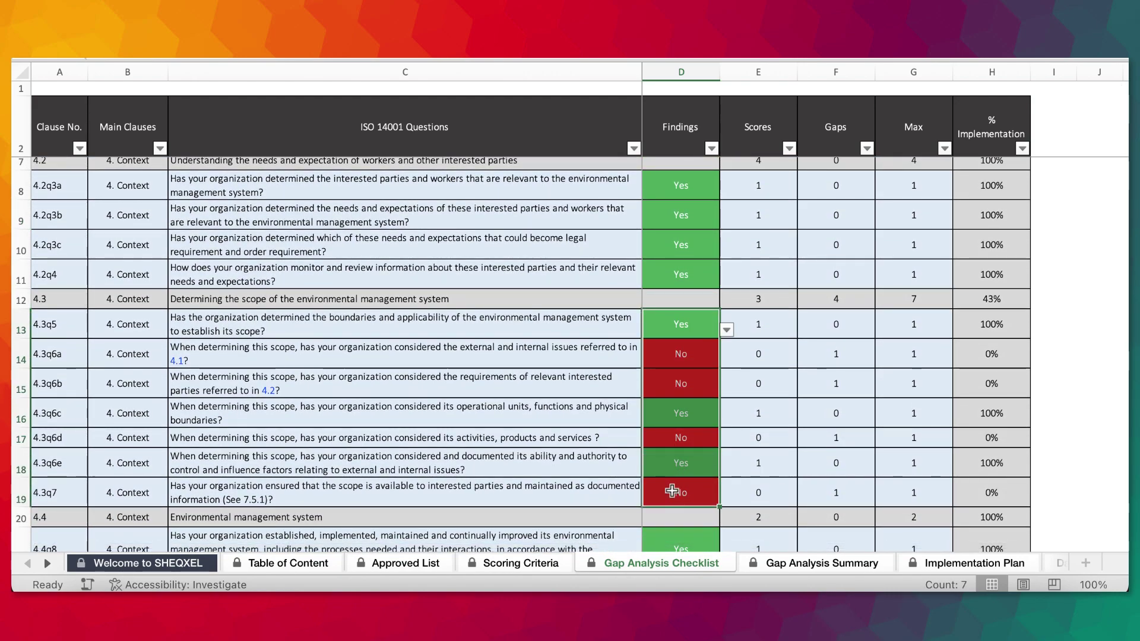
key(ctrl+d)
scroll(671, 490, down, 5)
scroll(671, 490, down, 10)
scroll(671, 491, up, 15)
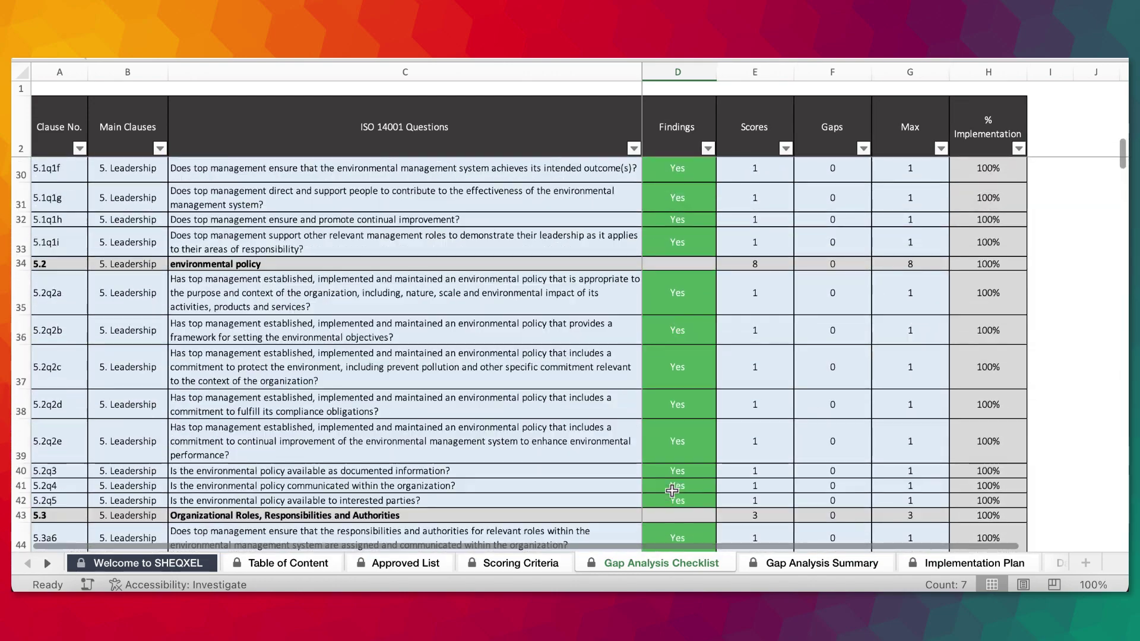
- Open the Implementation Plan and inspect the leftover Root Cause and Action Needed entries and the columns beyond them
click(967, 562)
scroll(604, 287, left, 10)
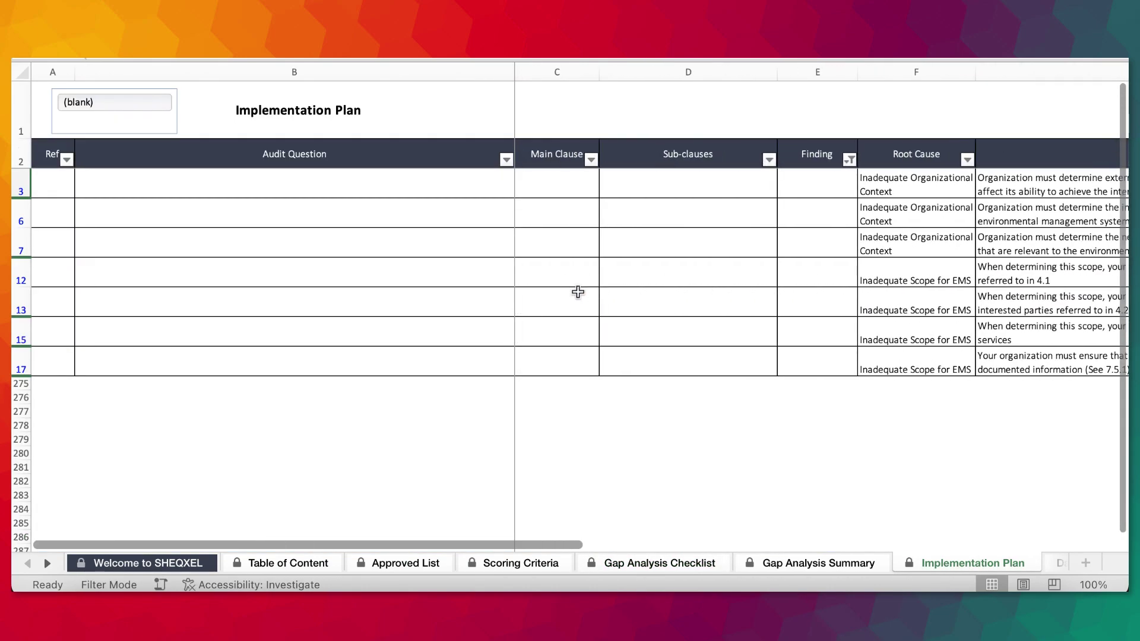
scroll(653, 360, right, 3)
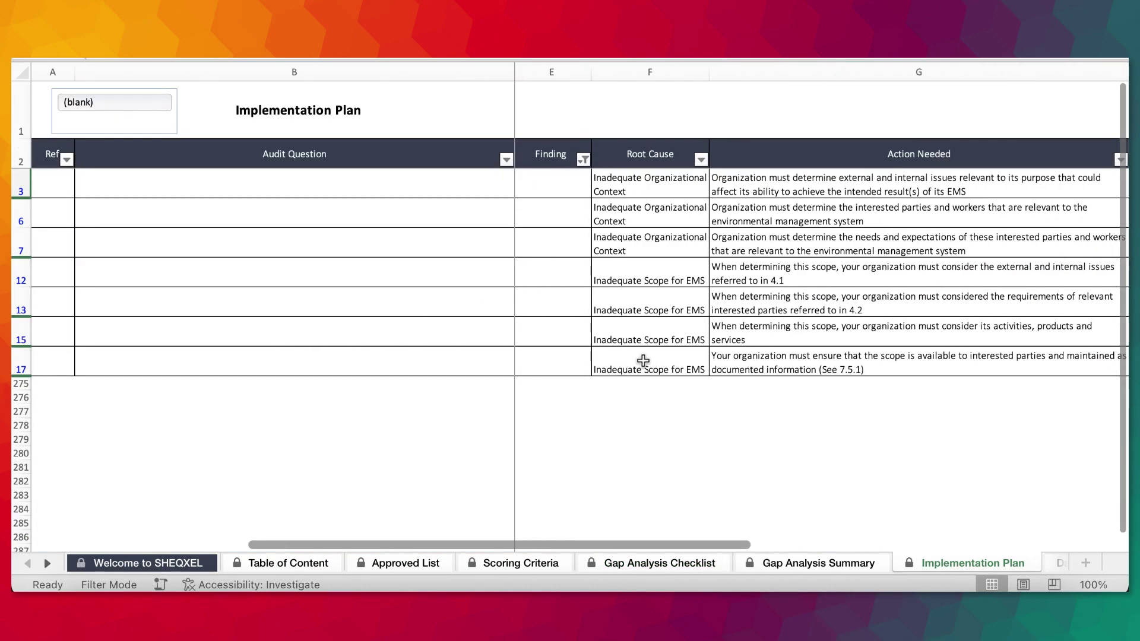
drag(638, 189, 1025, 395)
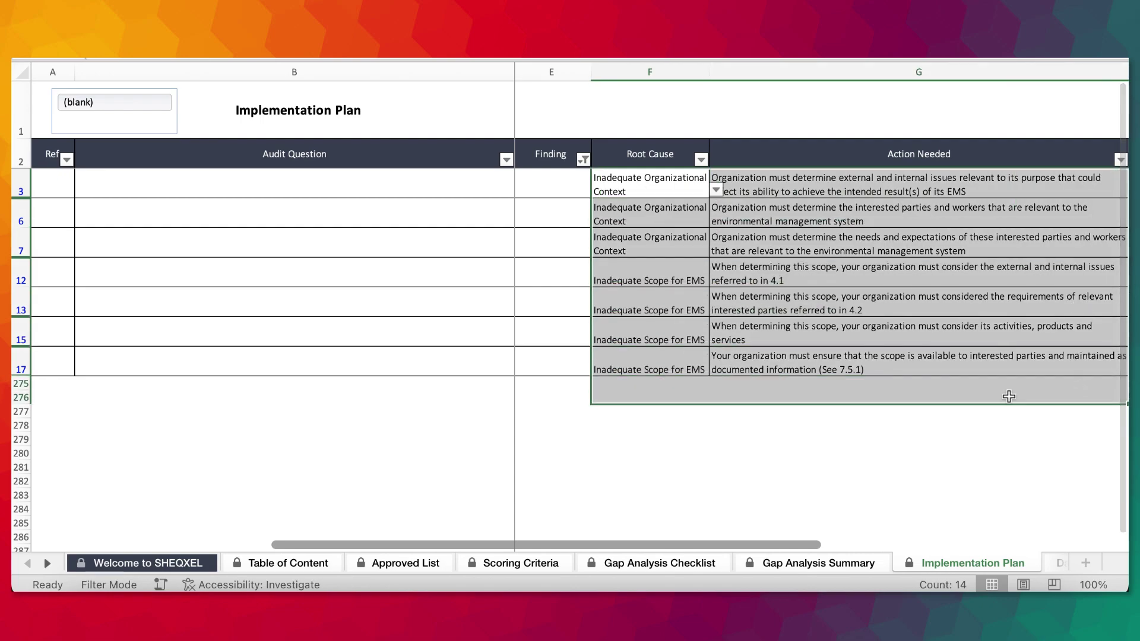
scroll(949, 399, right, 10)
scroll(932, 398, left, 8)
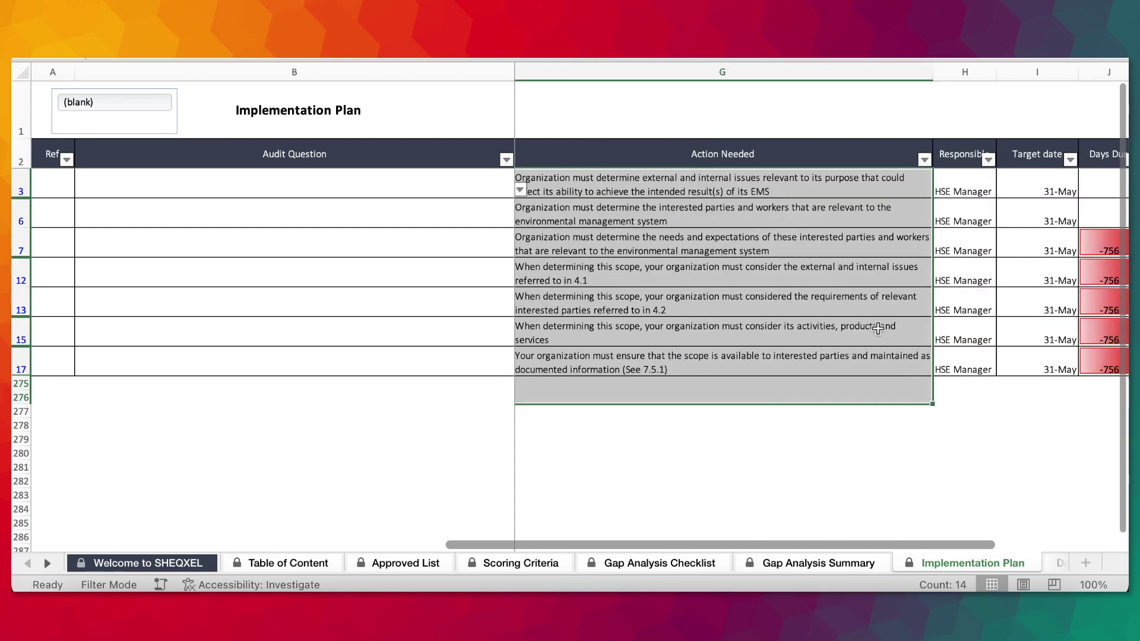
scroll(878, 328, left, 2)
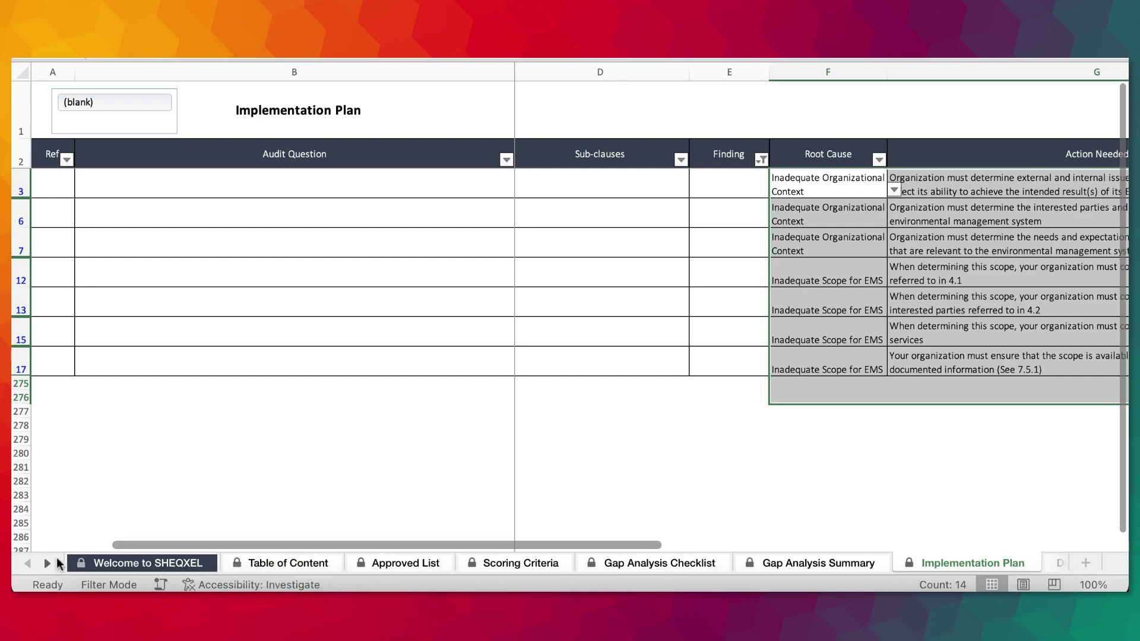
- Open the Dashboard sheet and refresh all of its data
click(47, 563)
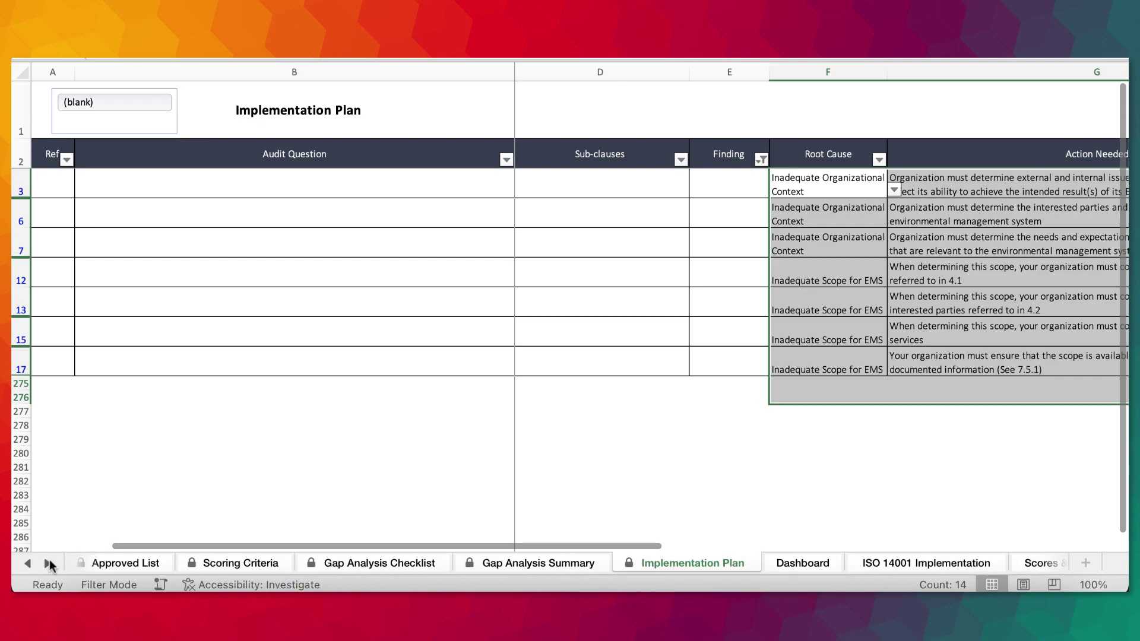
click(814, 561)
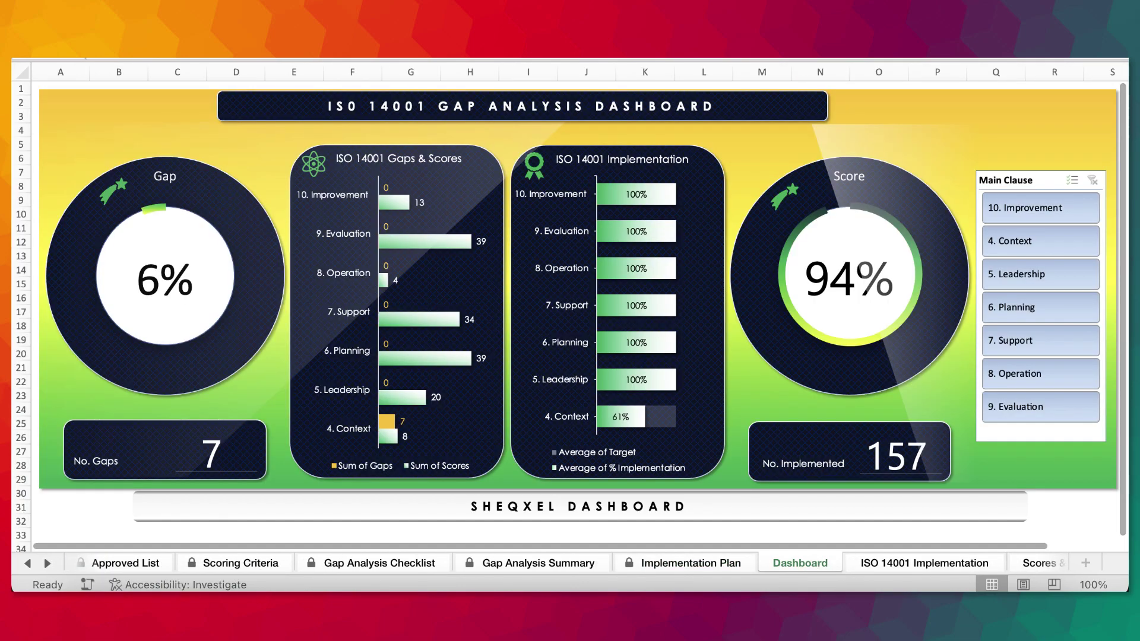
key(super+alt+r)
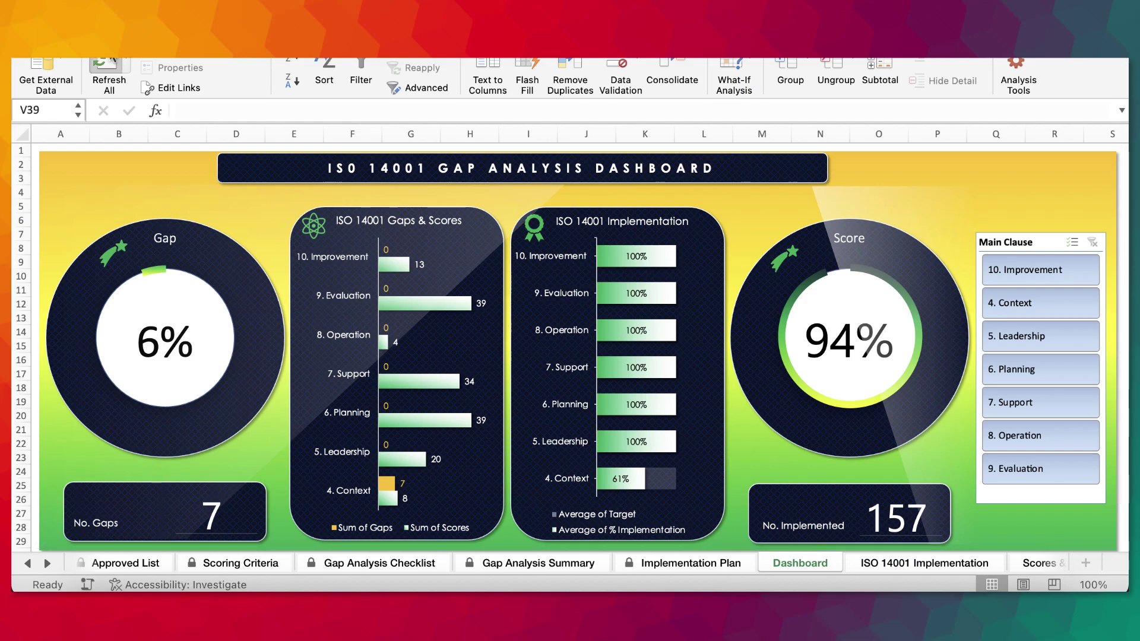
- Refresh all data behind the dashboard charts once more and collapse the ribbon to show the whole dashboard
key(super+alt+F5)
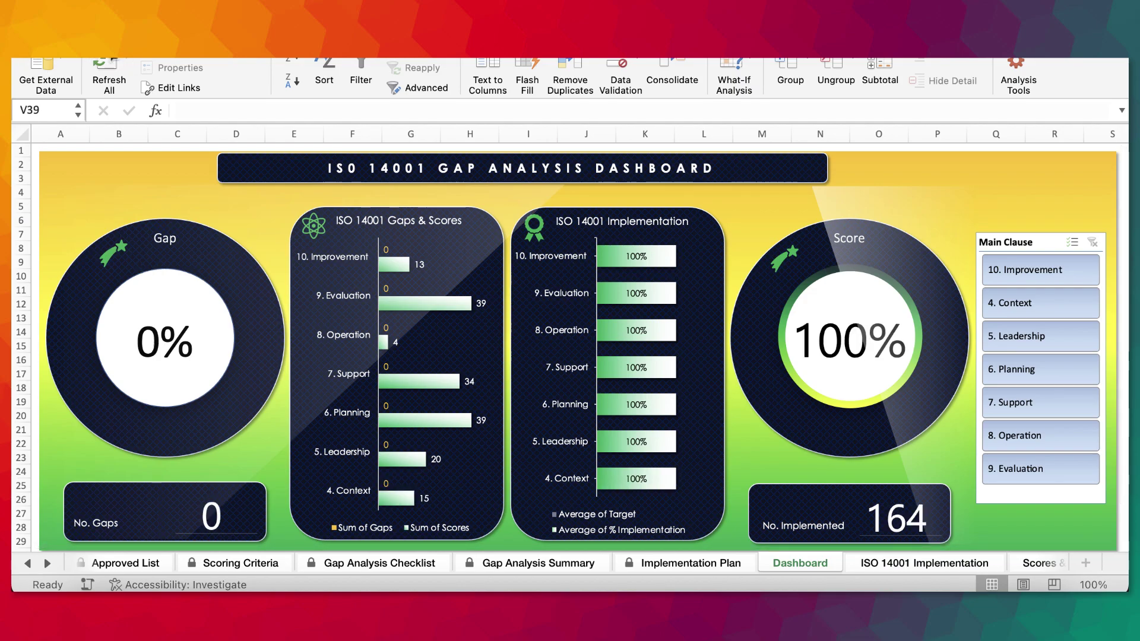
key(super+alt+r)
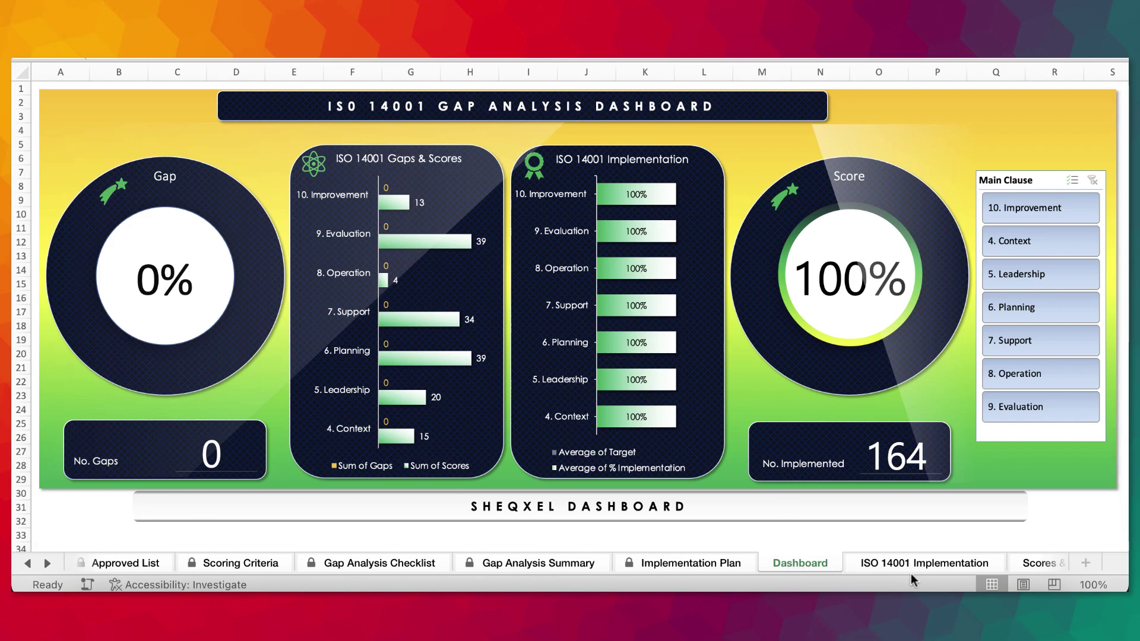
- Open the Implementation Plan and review its columns from Root Cause and Action Needed across to Priority and Action Status
click(685, 564)
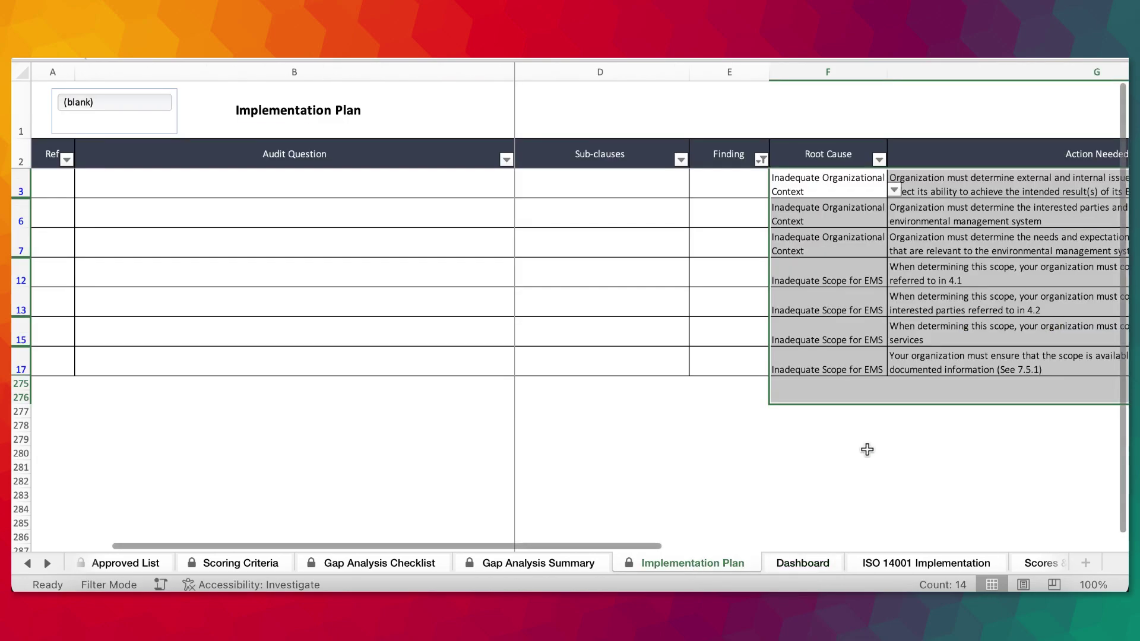
scroll(858, 455, right, 6)
scroll(919, 416, left, 5)
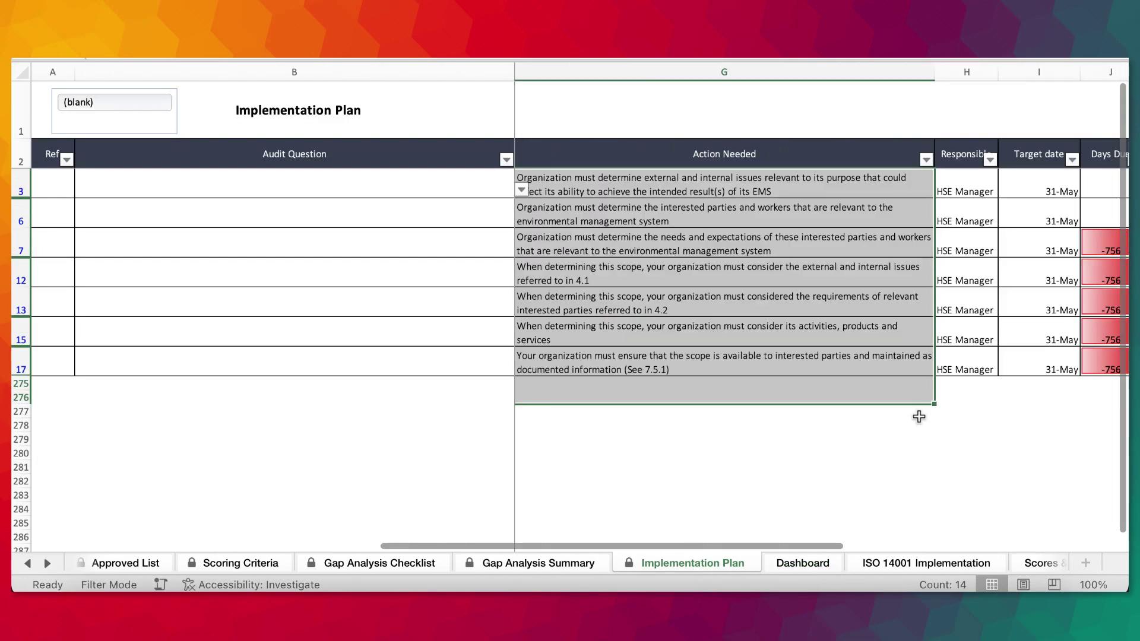
scroll(936, 293, right, 3)
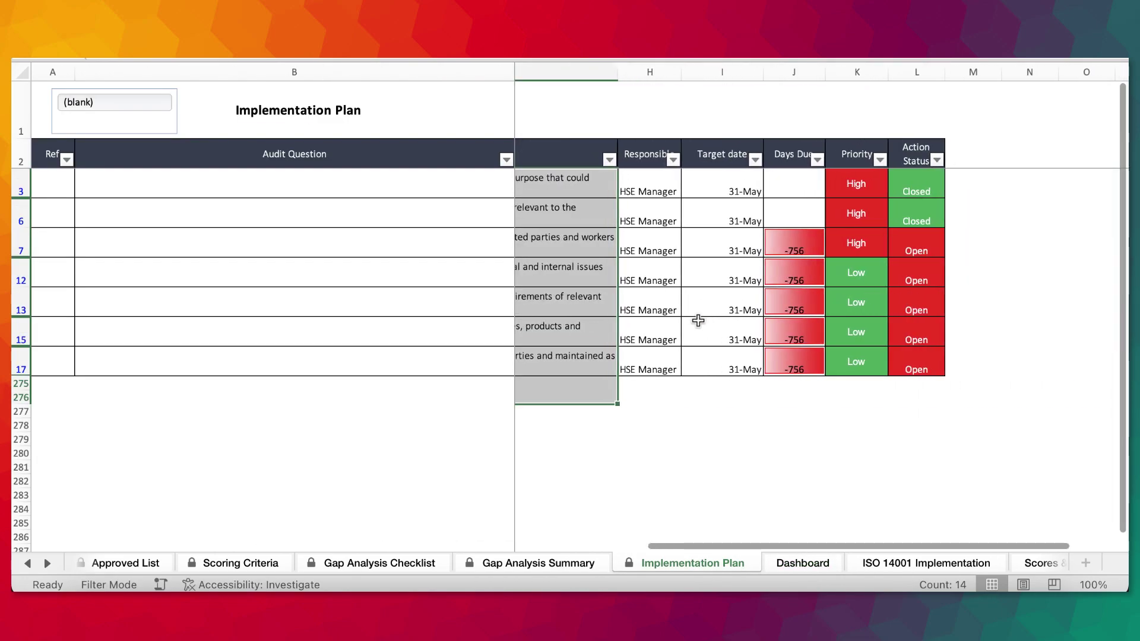
scroll(697, 321, left, 6)
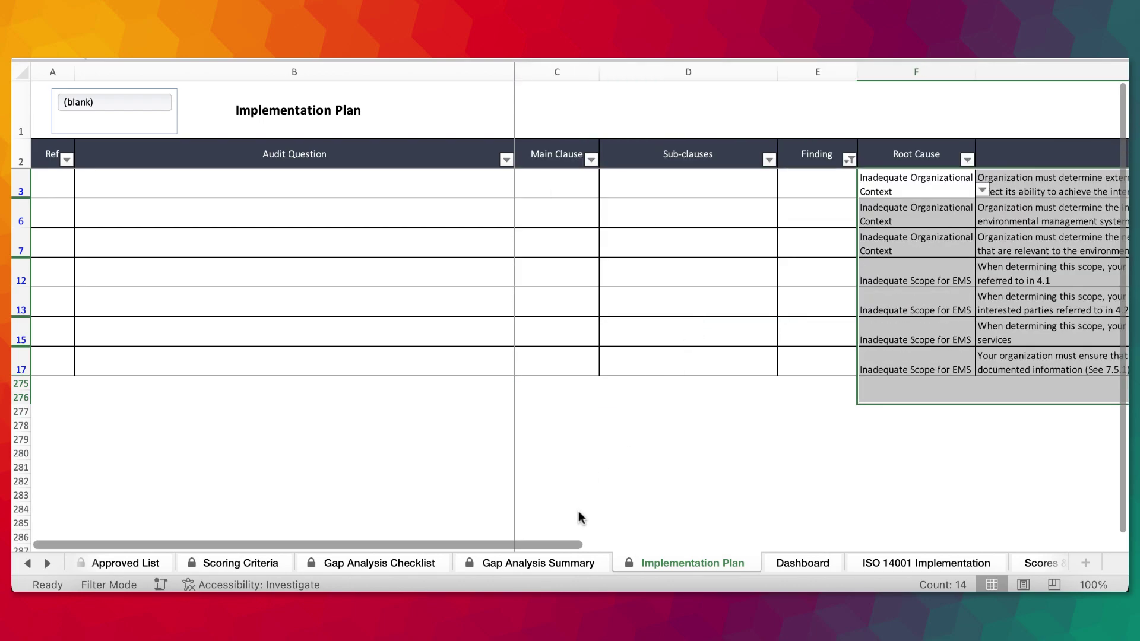
- Go back through the Gap Analysis Summary, Gap Analysis Checklist, Scoring Criteria and Approved List sheets to the Welcome to SHEQXEL sheet
click(543, 565)
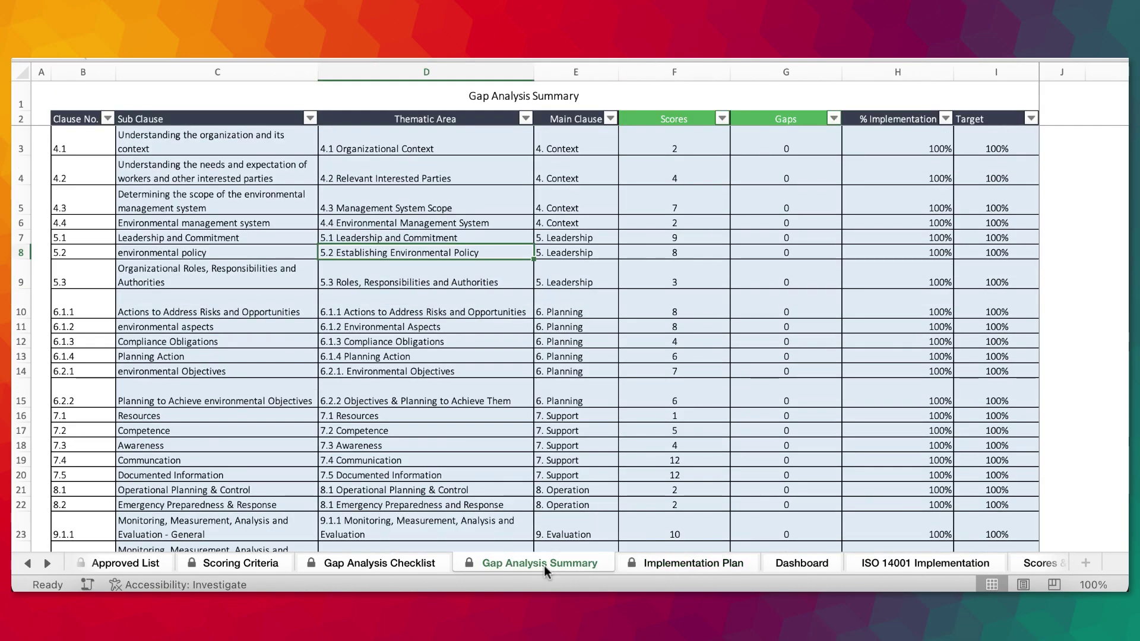
click(346, 565)
click(231, 564)
click(159, 563)
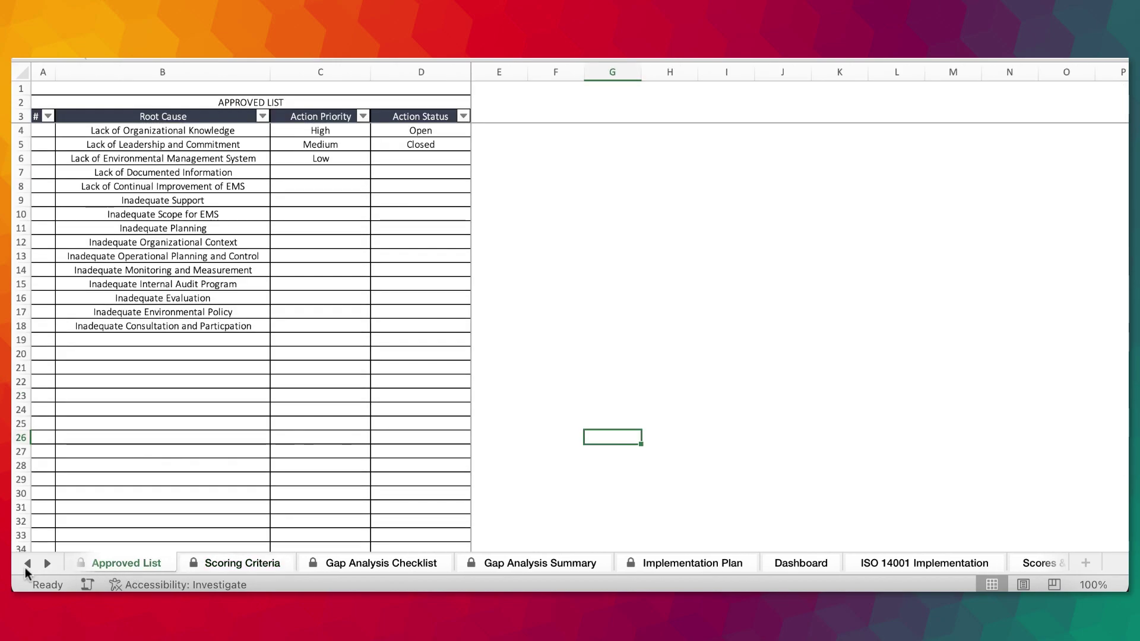
click(28, 562)
click(148, 563)
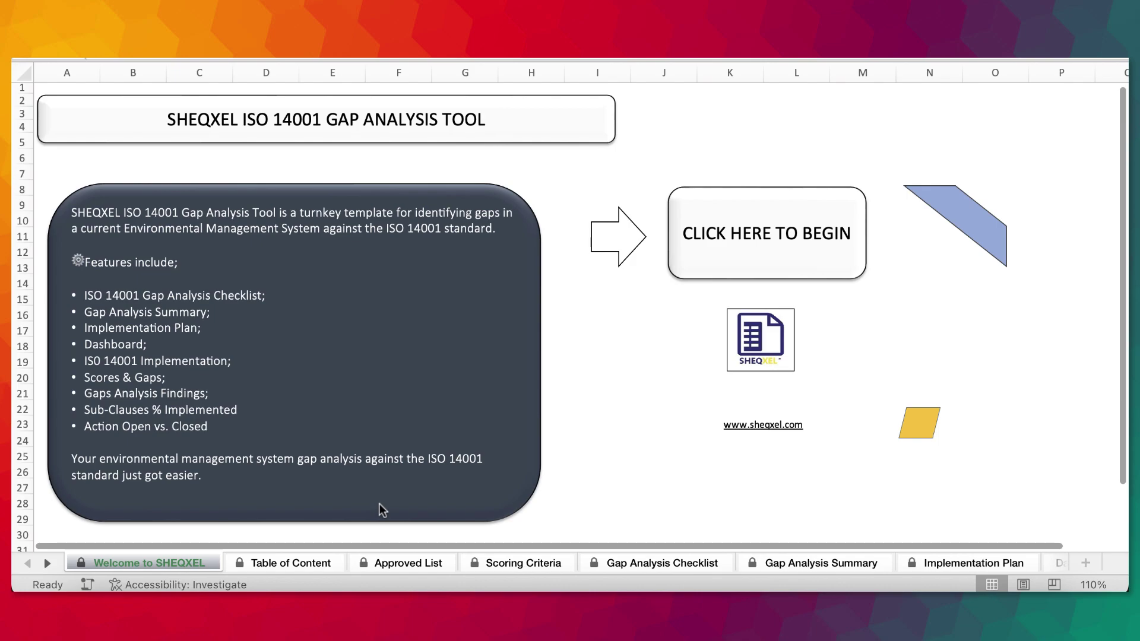
- Switch to Safari and open the SHEQXEL ISO 14001 Gap Analysis Tool page from the SHEQXEL website's product list
click(356, 575)
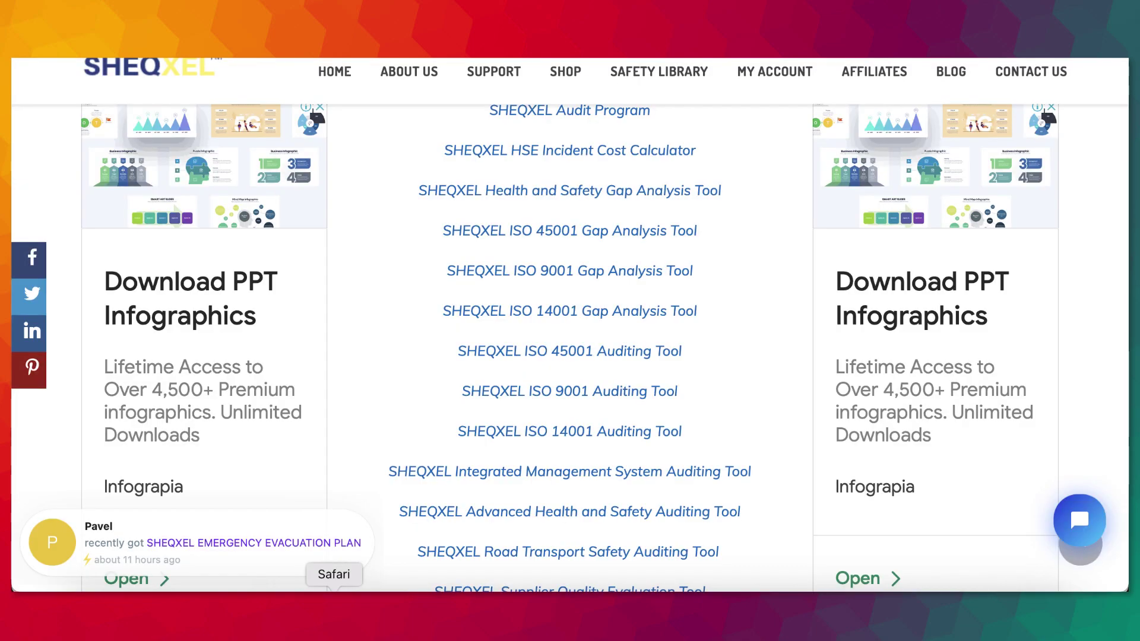
click(584, 316)
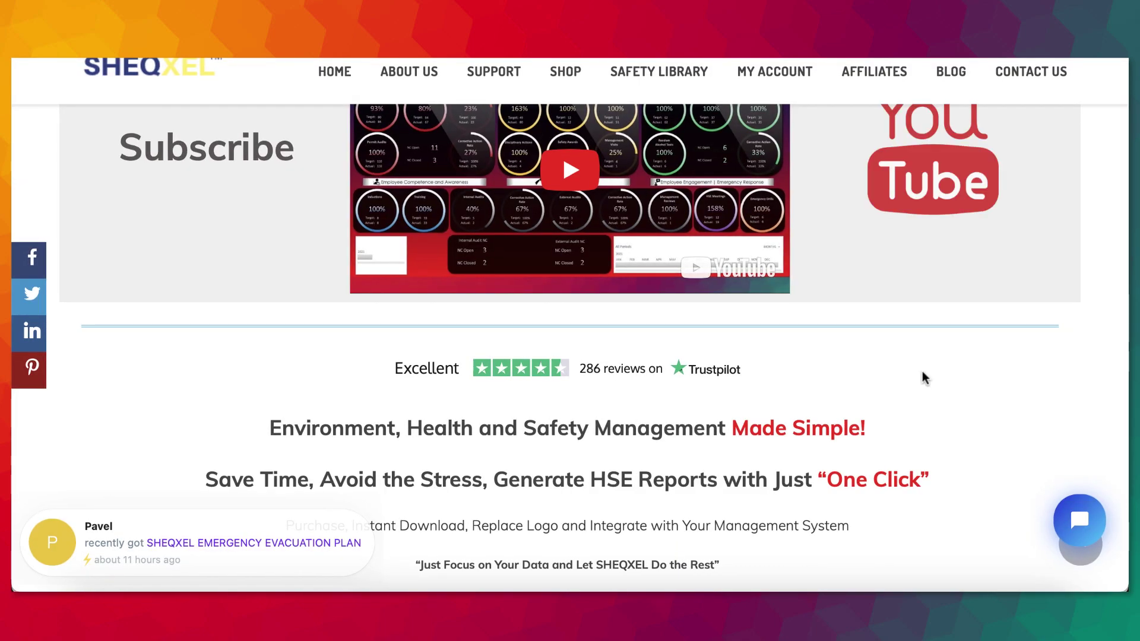
scroll(922, 377, down, 7)
scroll(922, 377, down, 15)
scroll(922, 377, up, 4)
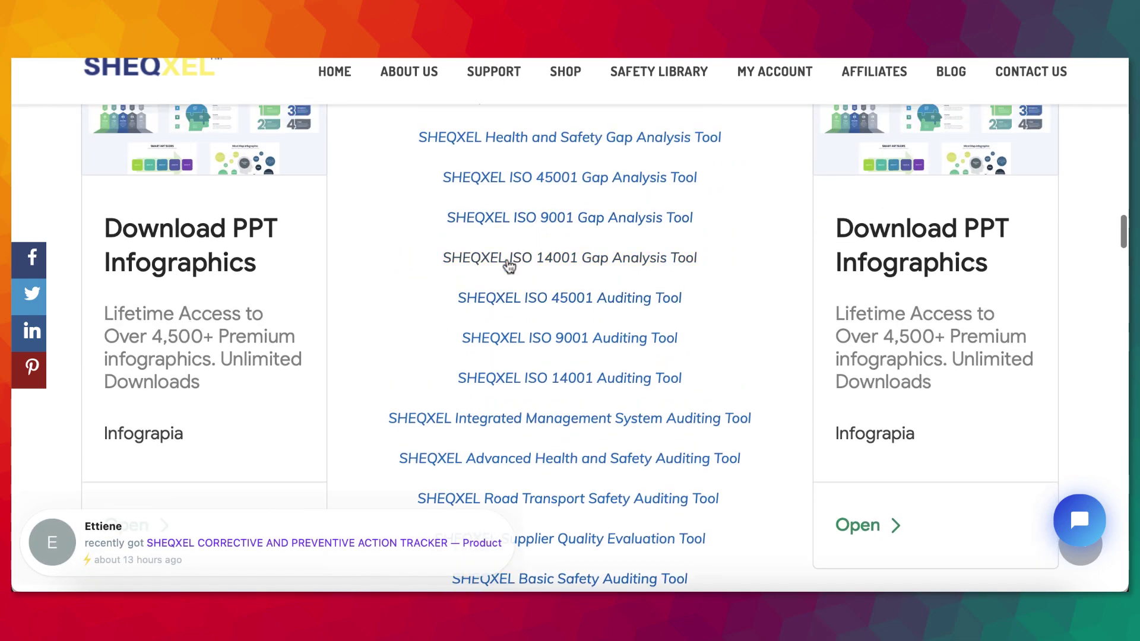
click(612, 262)
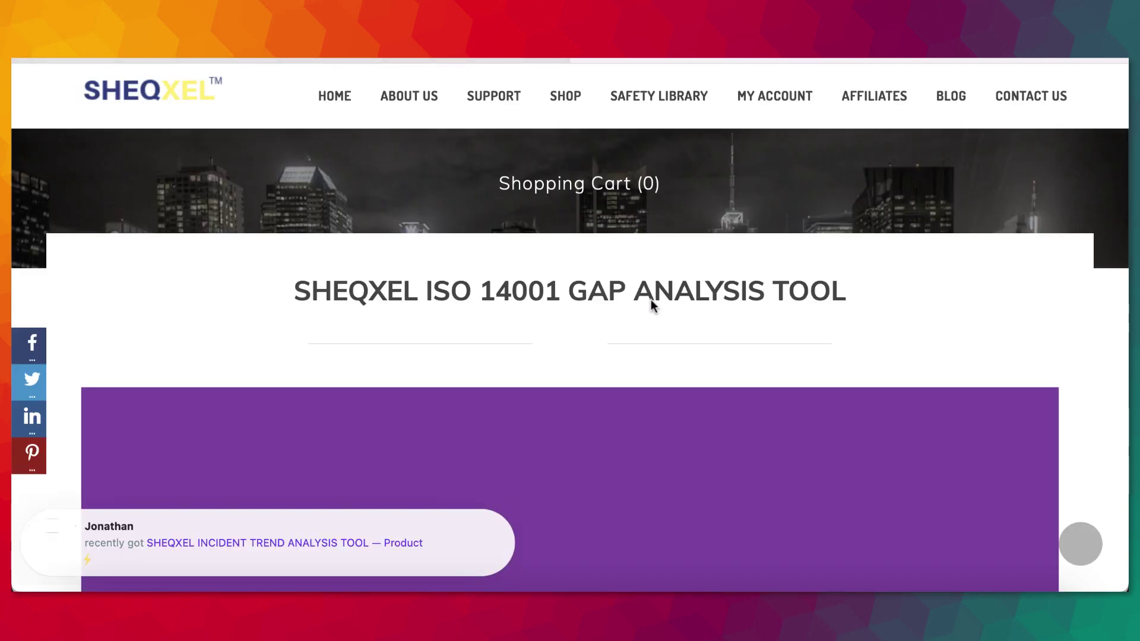
- Browse the product page and swipe through its preview slides, including the Table of Content and Approved List images
scroll(652, 301, down, 4)
scroll(651, 301, down, 5)
scroll(651, 301, up, 4)
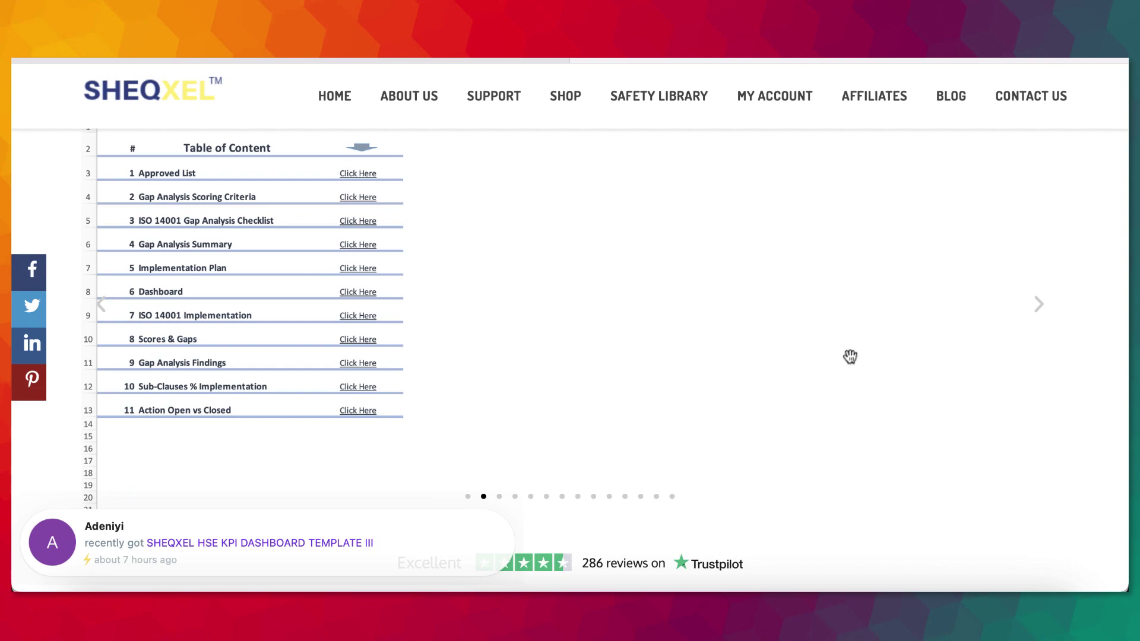
drag(850, 356, 287, 322)
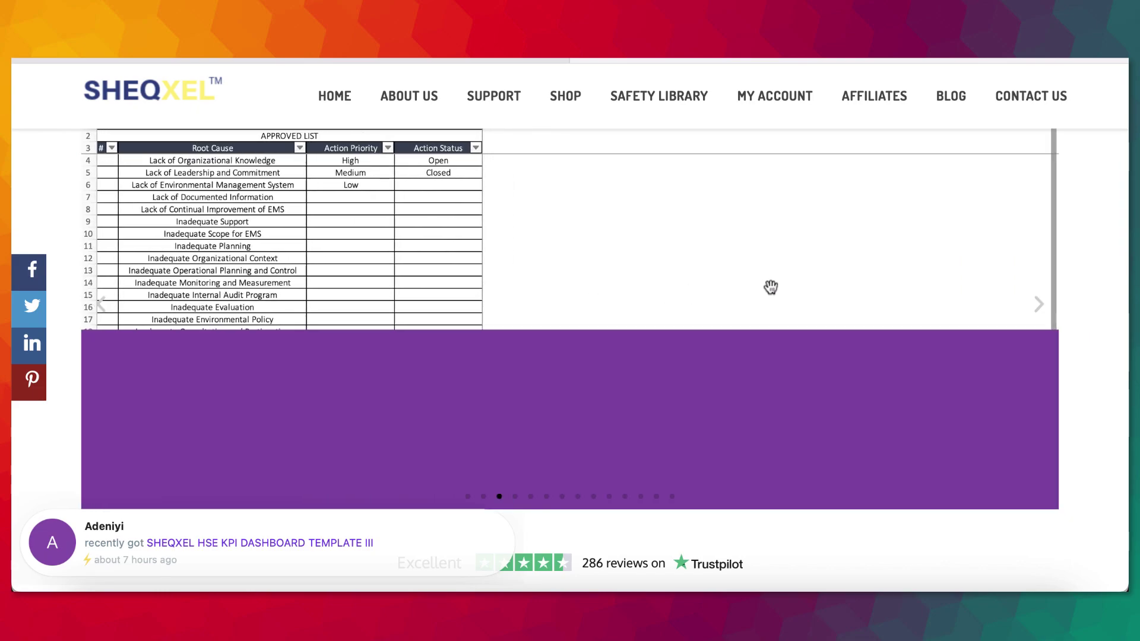
drag(764, 287, 262, 257)
scroll(632, 392, down, 14)
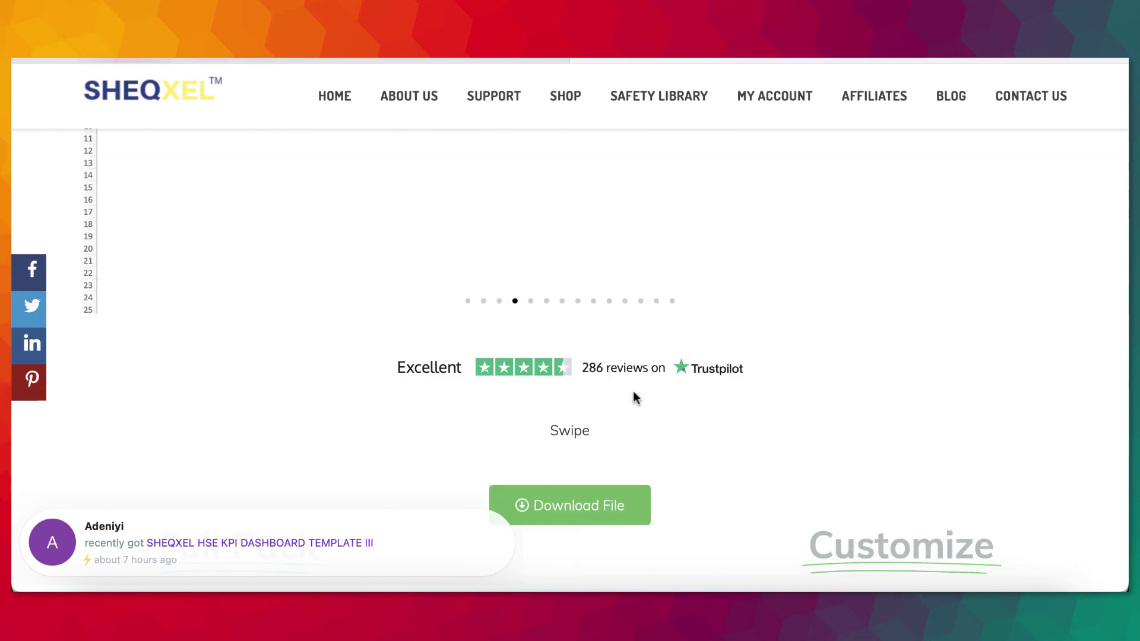
scroll(749, 363, up, 14)
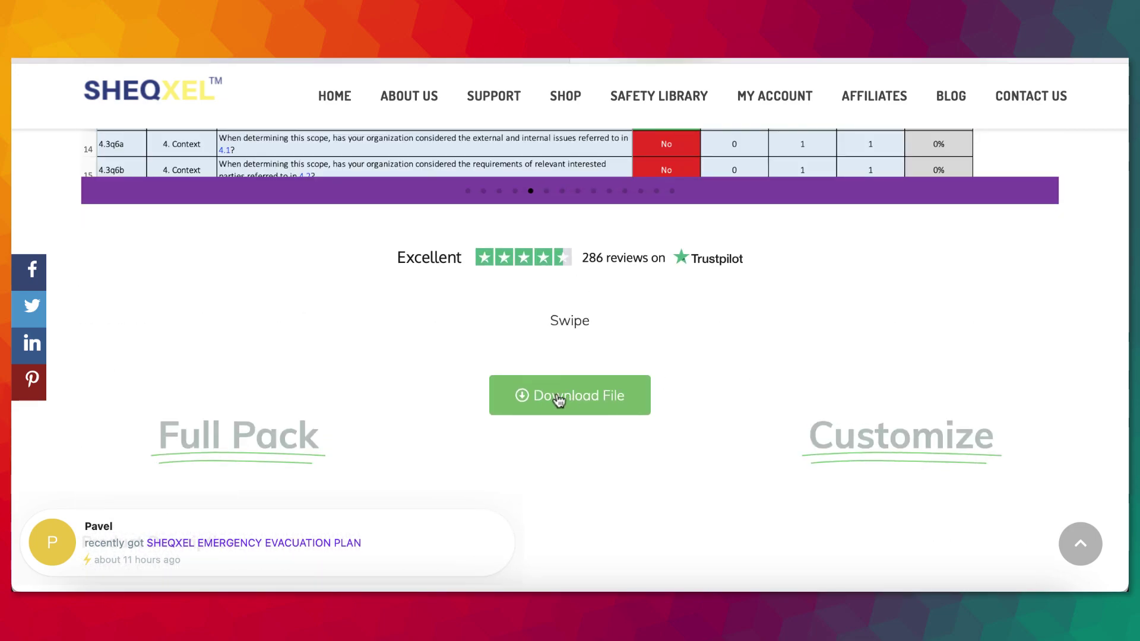
- Follow the tool's Download File link, dismiss the advertisement, and read the item description and feature list
click(563, 398)
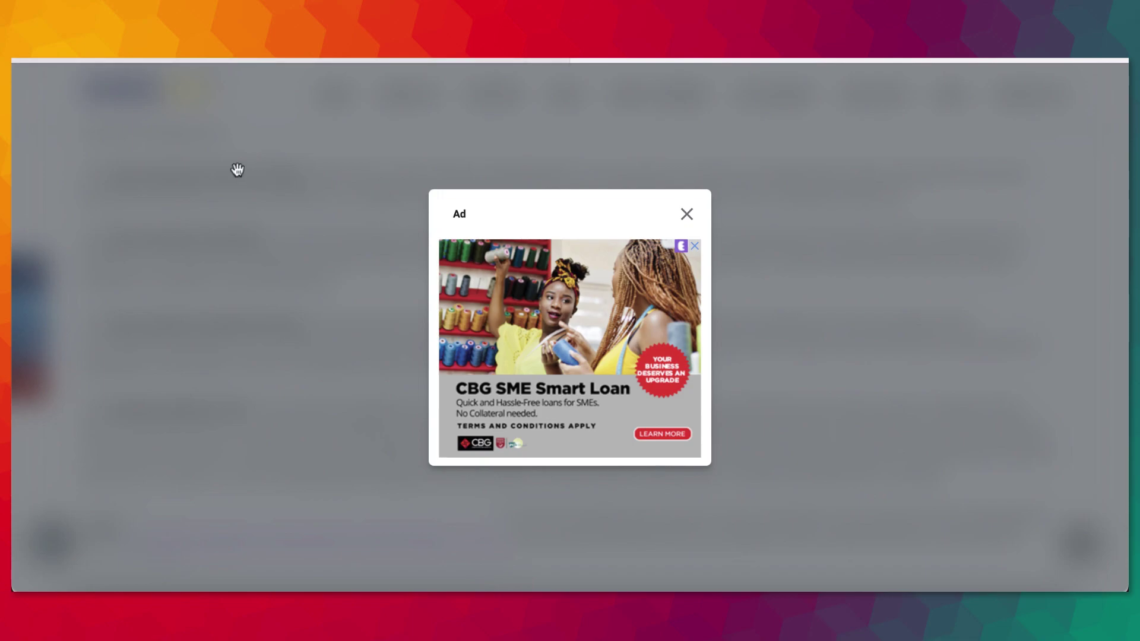
click(344, 147)
scroll(893, 374, down, 6)
scroll(893, 371, up, 4)
scroll(892, 371, down, 10)
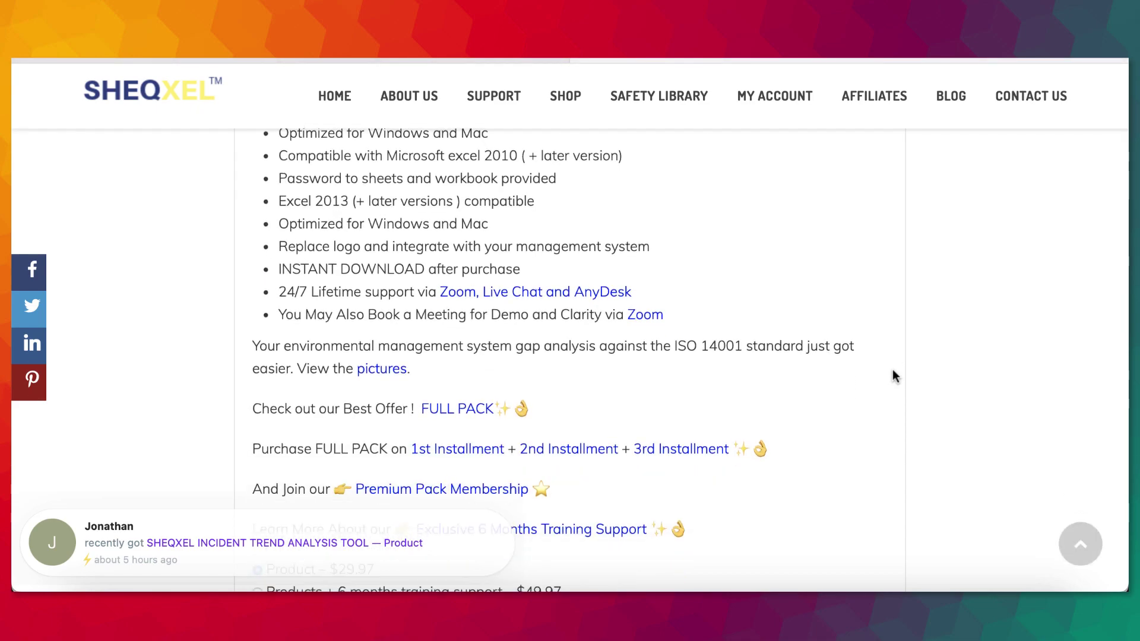
scroll(892, 370, down, 3)
scroll(892, 370, up, 9)
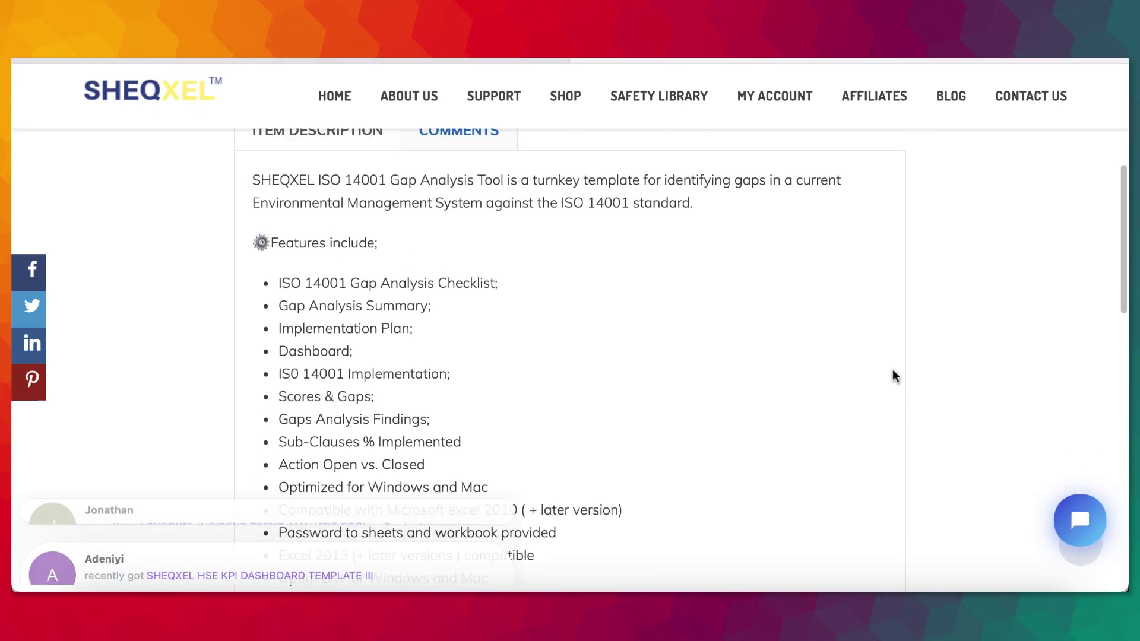
scroll(892, 370, up, 1)
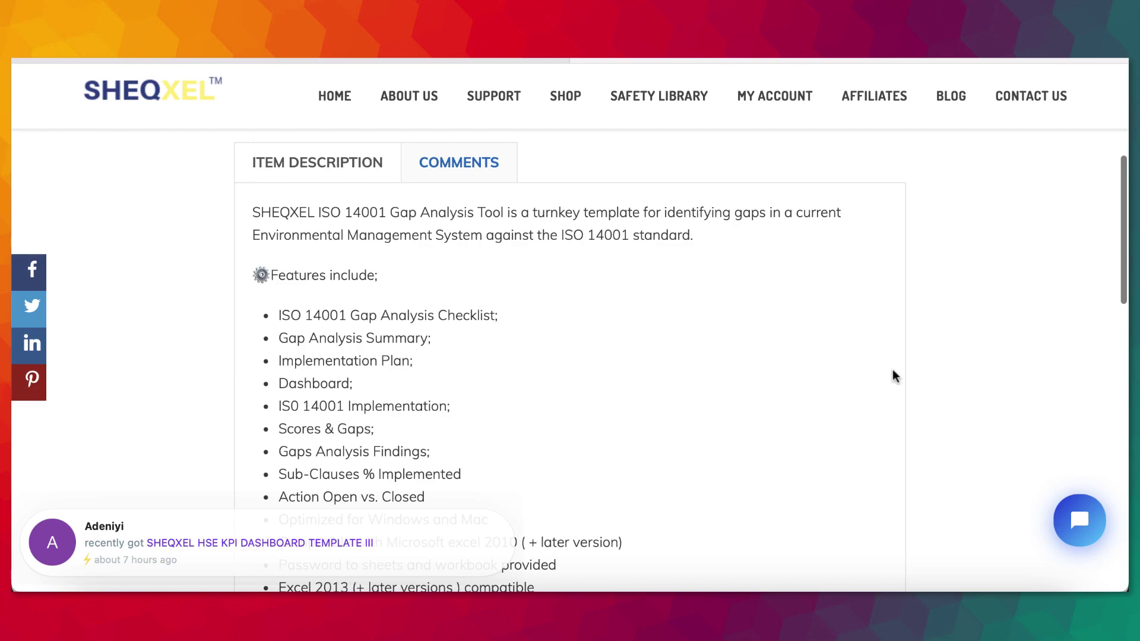
- Review the compatibility, support and purchase options on the item page, and switch back to the Excel workbook's Welcome sheet
scroll(708, 308, down, 5)
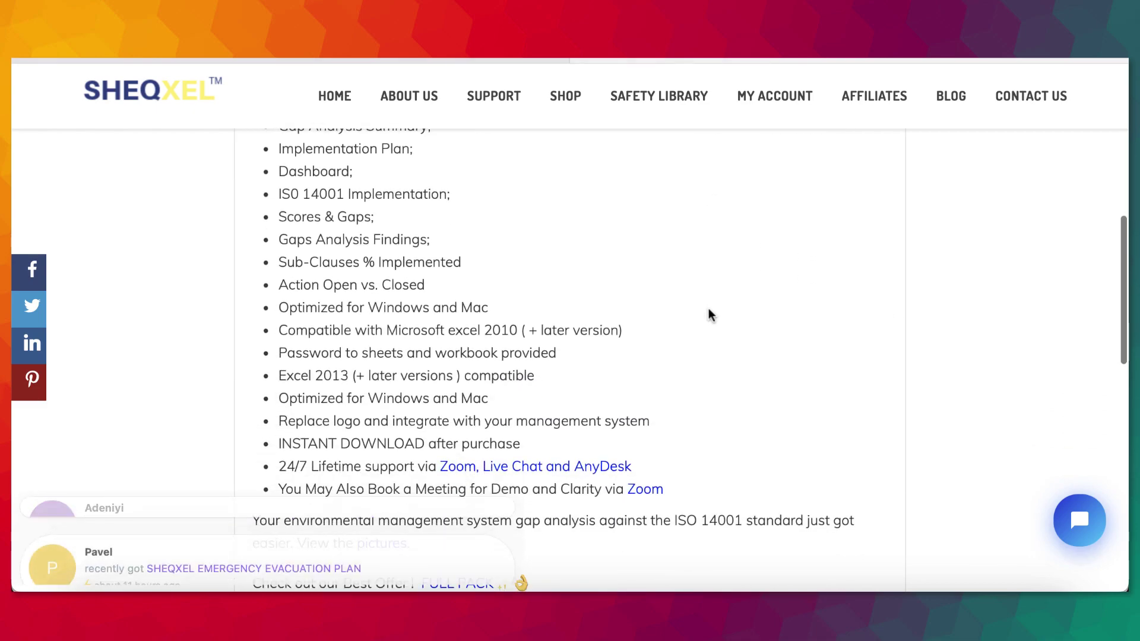
scroll(708, 308, down, 7)
scroll(564, 308, up, 3)
scroll(564, 313, down, 6)
scroll(636, 403, up, 4)
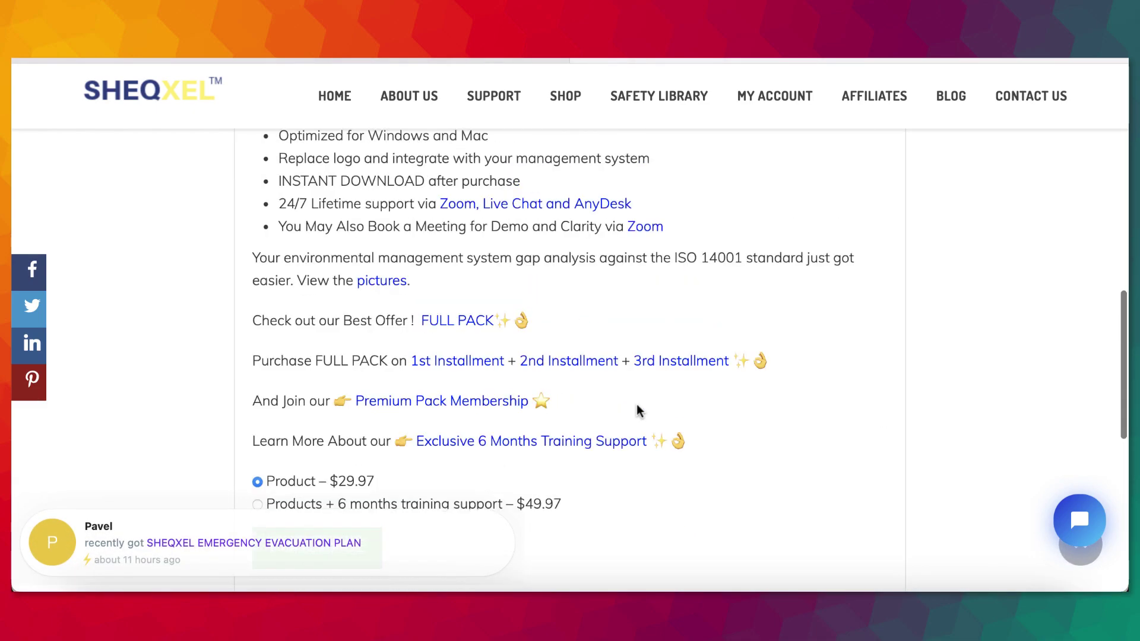
scroll(636, 404, up, 15)
click(155, 596)
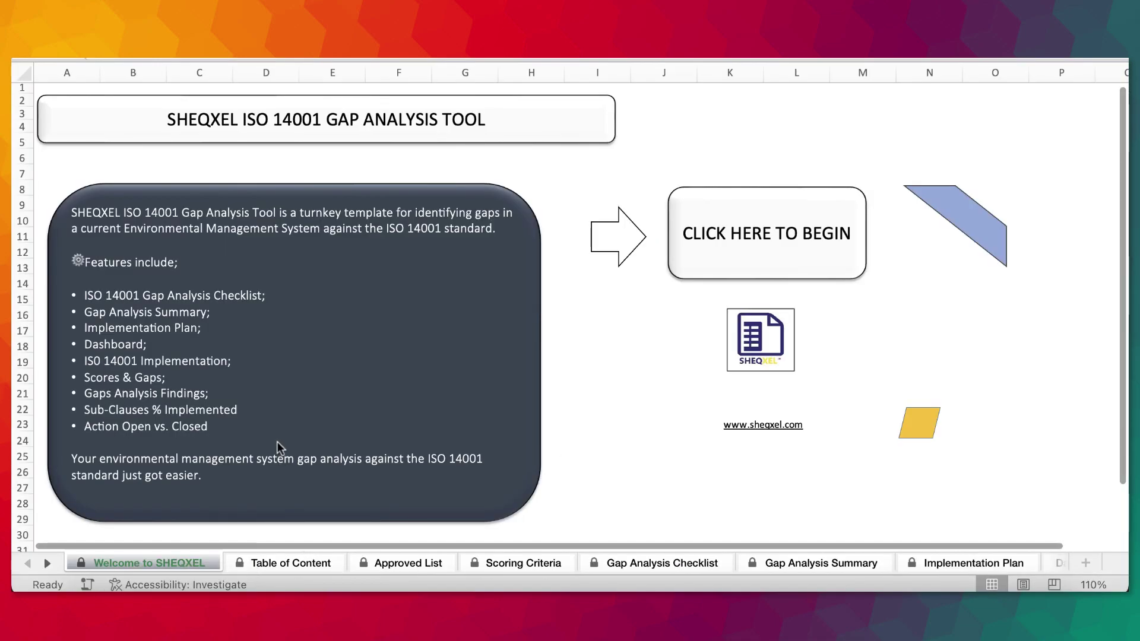